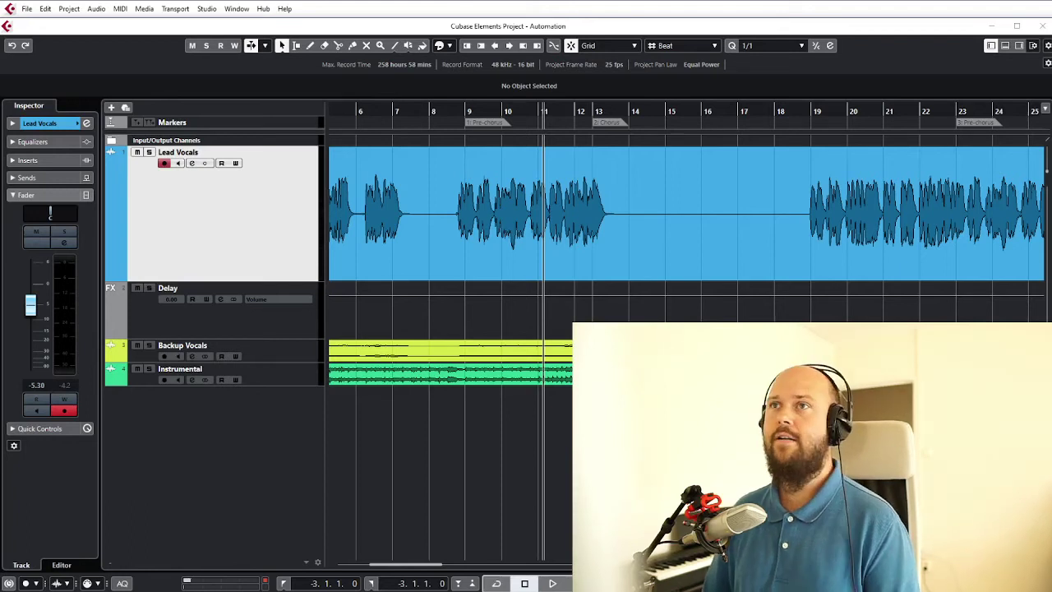
{"action": "left_click_drag", "start_coordinate": [617, 27], "coordinate": [623, 27]}
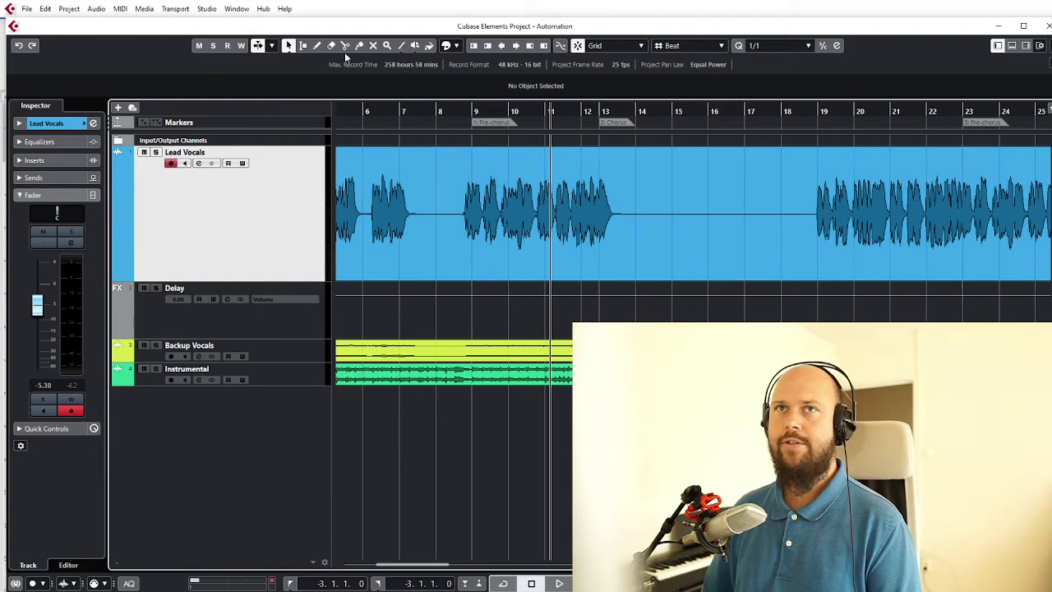
{"action": "left_click_drag", "start_coordinate": [315, 26], "coordinate": [309, 26]}
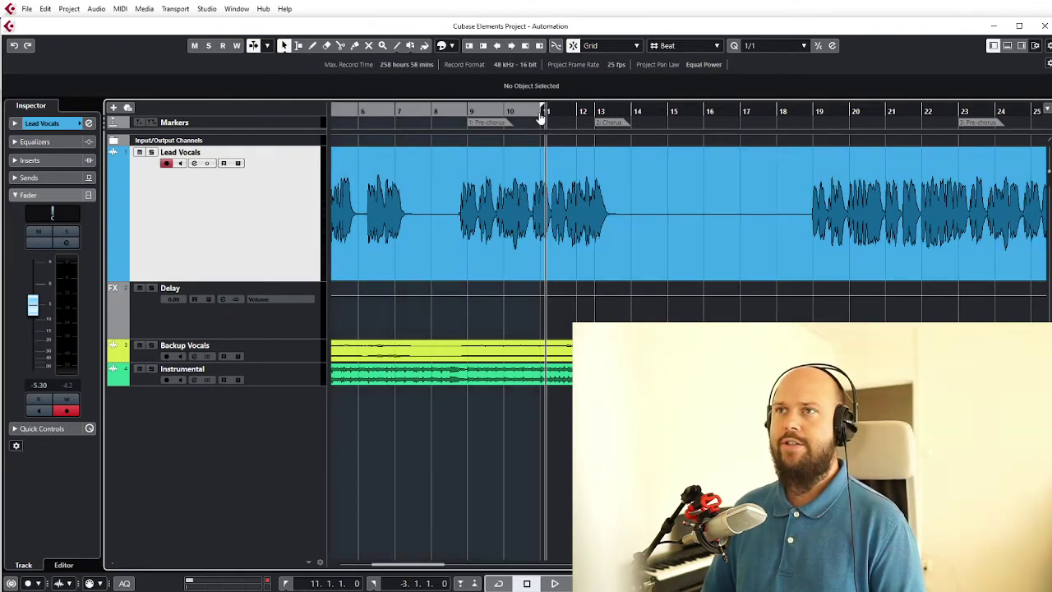
Move the left locator to 8.4.1.0 and play the song until just past the first chorus marker at bar 13
{"action": "left_click_drag", "start_coordinate": [542, 110], "coordinate": [459, 107]}
{"action": "left_click_drag", "start_coordinate": [551, 111], "coordinate": [520, 120]}
{"action": "key", "text": "space"}
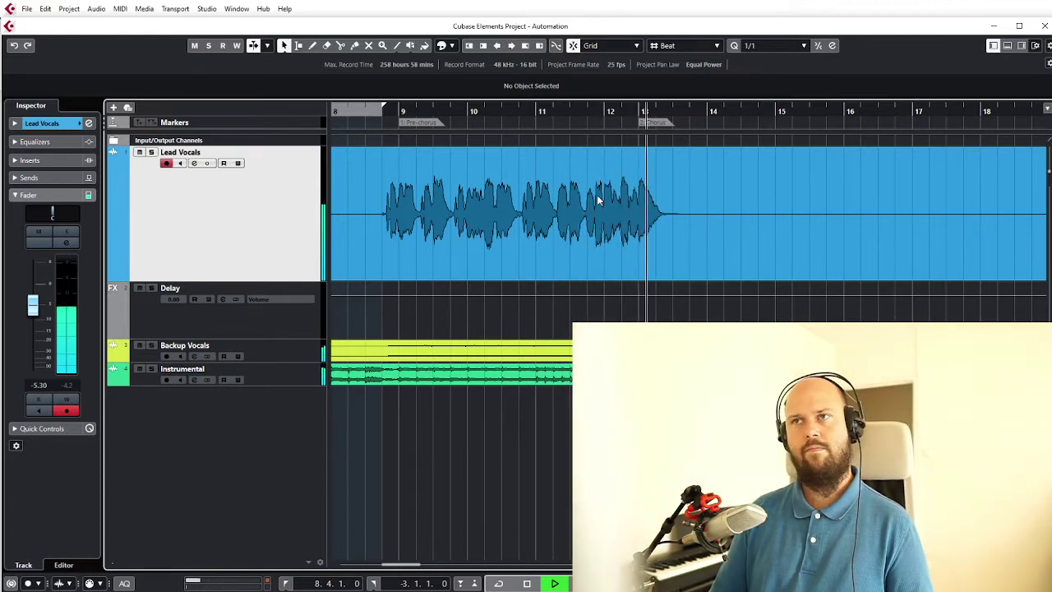
{"action": "key", "text": "space"}
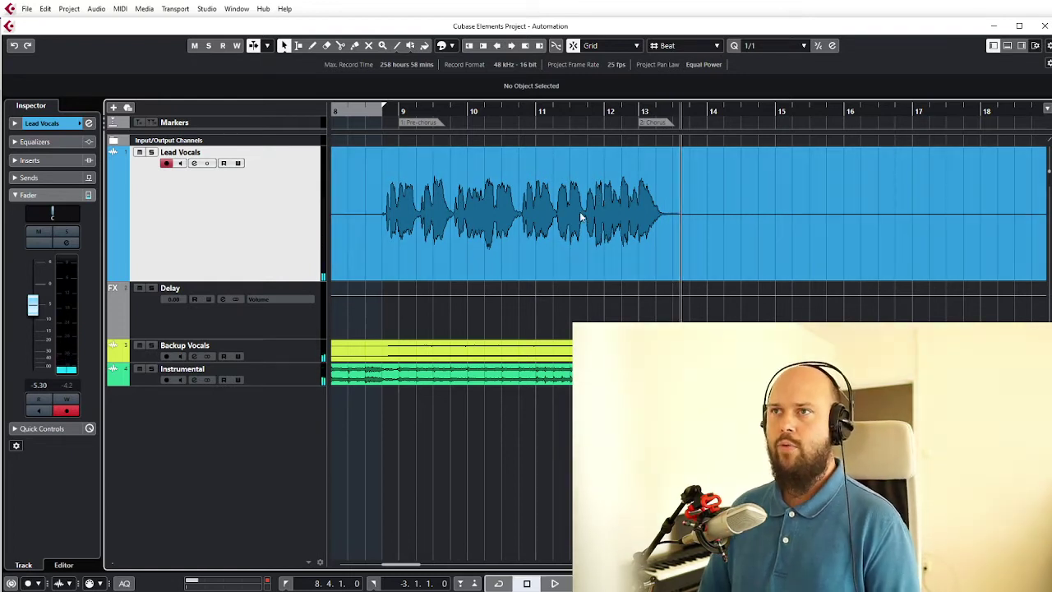
Enable automation read and write on Lead Vocals, and record volume fader moves during playback from just after bar 11 to after bar 13
{"action": "left_click_drag", "start_coordinate": [556, 111], "coordinate": [555, 125]}
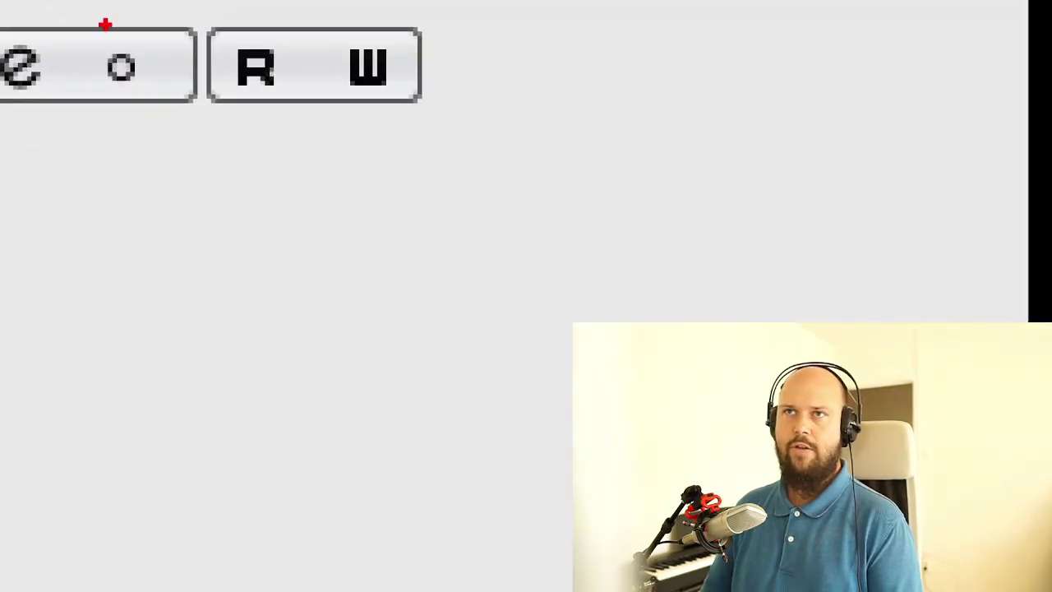
{"action": "mouse_move", "coordinate": [219, 116]}
{"action": "left_mouse_down"}
{"action": "mouse_move", "coordinate": [446, 132]}
{"action": "mouse_move", "coordinate": [502, 83]}
{"action": "mouse_move", "coordinate": [477, 82]}
{"action": "left_mouse_up"}
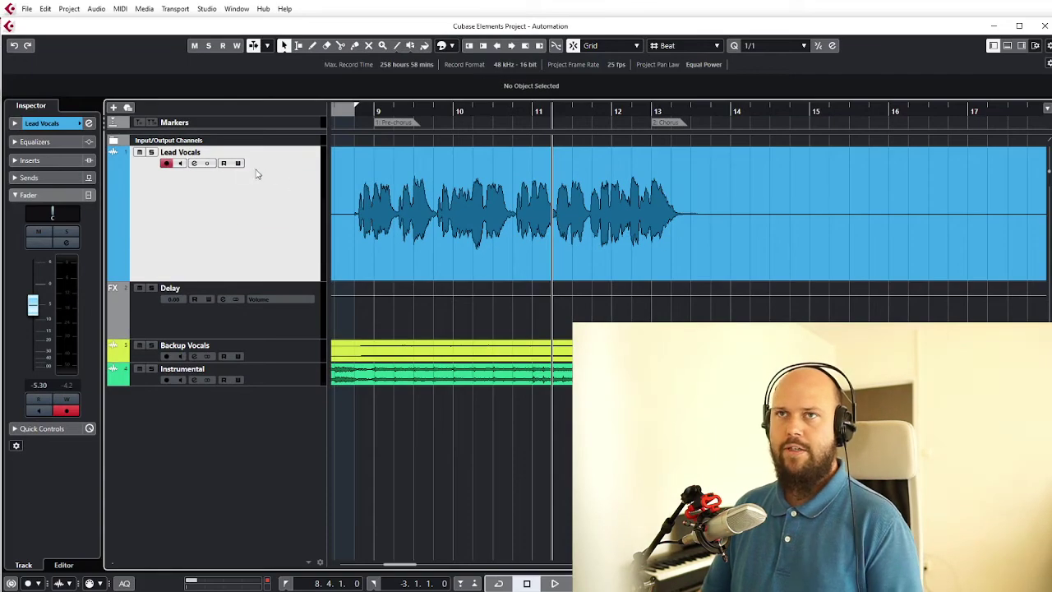
{"action": "left_click", "coordinate": [238, 164]}
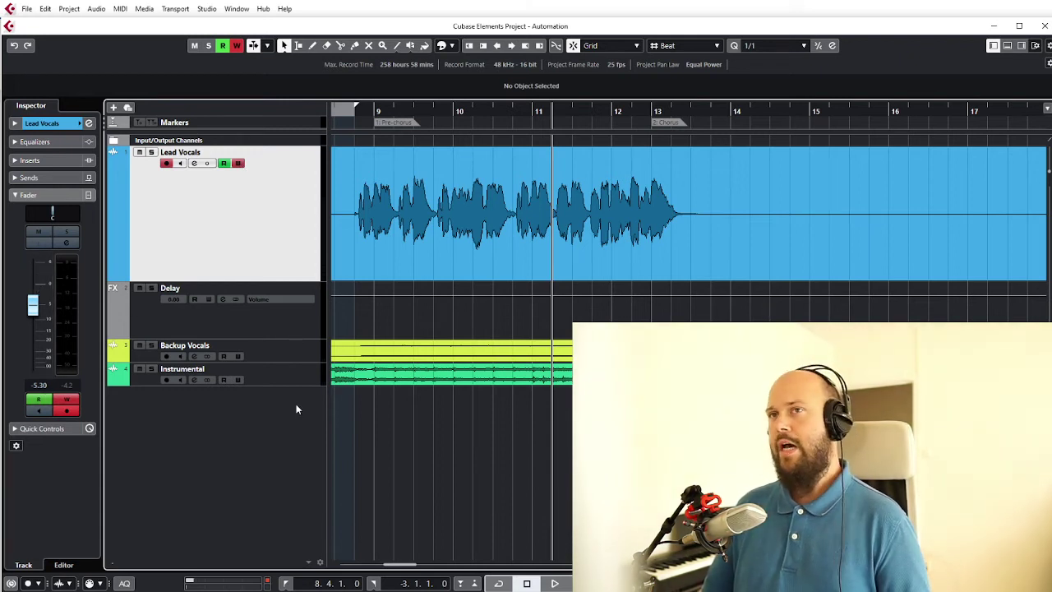
{"action": "key", "text": "space"}
{"action": "mouse_move", "coordinate": [32, 305]}
{"action": "left_mouse_down"}
{"action": "mouse_move", "coordinate": [35, 342]}
{"action": "mouse_move", "coordinate": [33, 284]}
{"action": "mouse_move", "coordinate": [33, 314]}
{"action": "left_mouse_up"}
{"action": "key", "text": "space"}
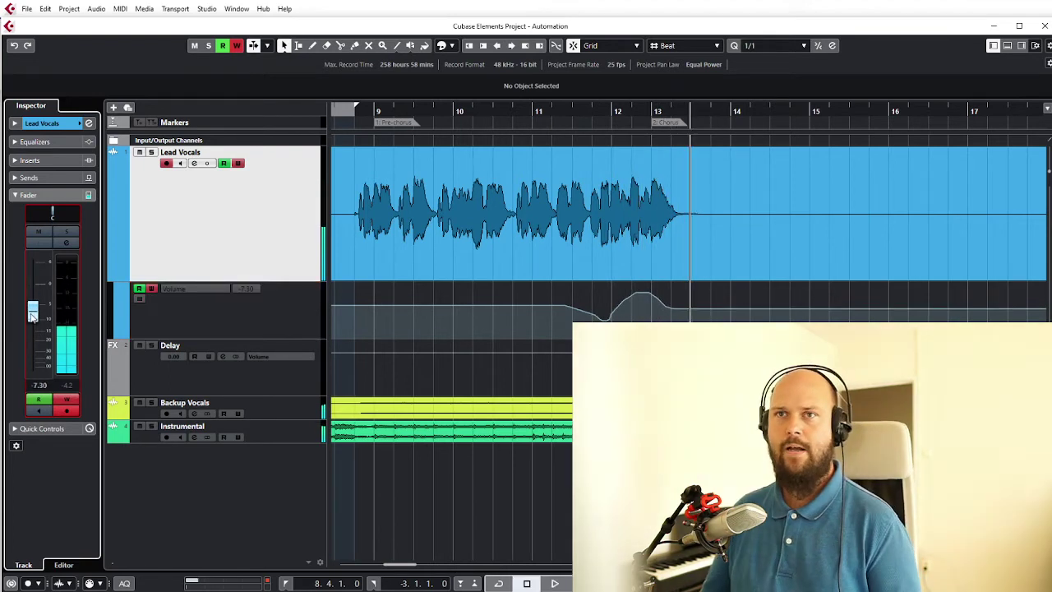
Inspect the recorded volume points on Lead Vocals and play the automation back from just after bar 11 past the chorus marker
{"action": "left_click", "coordinate": [292, 314]}
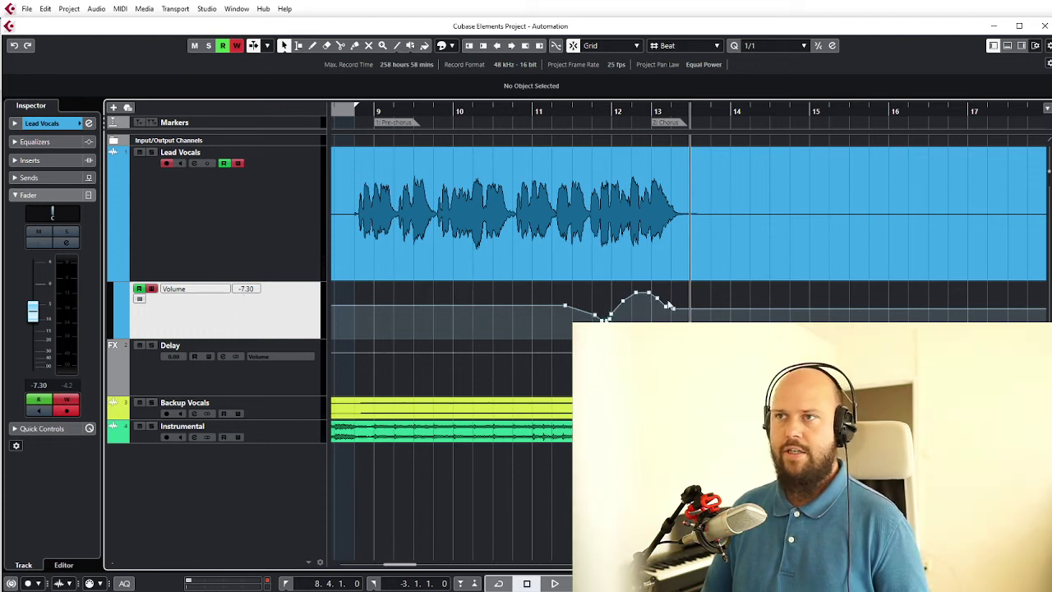
{"action": "scroll", "coordinate": [593, 314], "scroll_direction": "up", "scroll_amount": 3}
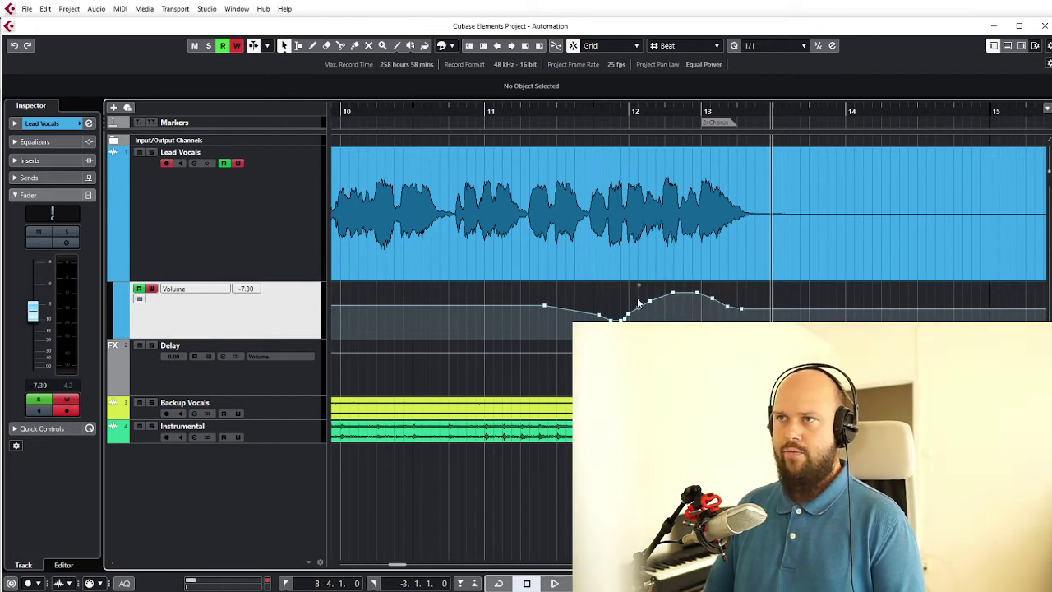
{"action": "left_click", "coordinate": [226, 213]}
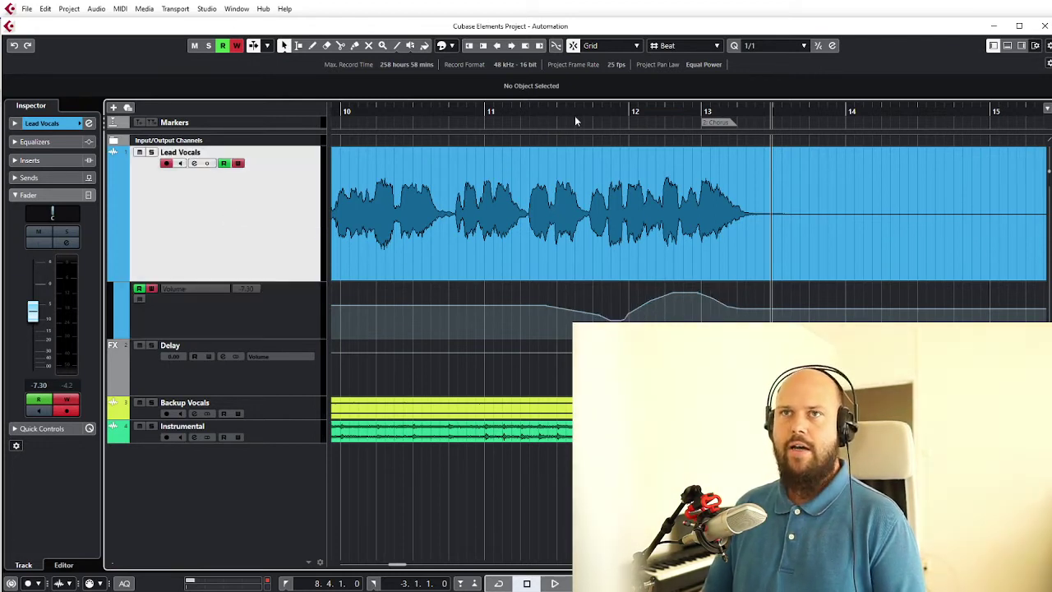
{"action": "left_click", "coordinate": [510, 111]}
{"action": "left_click_drag", "start_coordinate": [33, 311], "coordinate": [33, 305]}
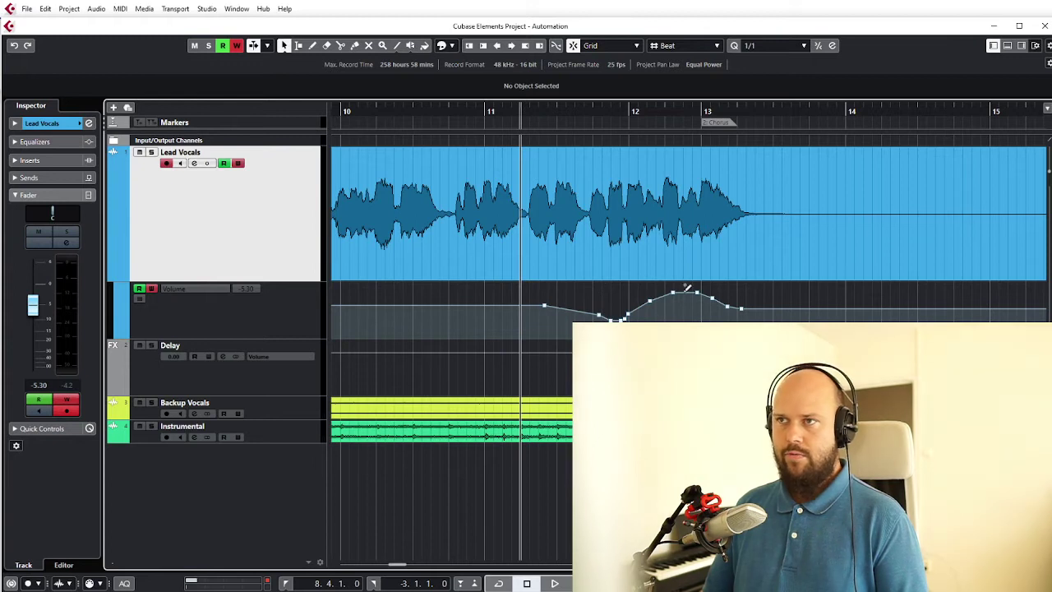
{"action": "key", "text": "space"}
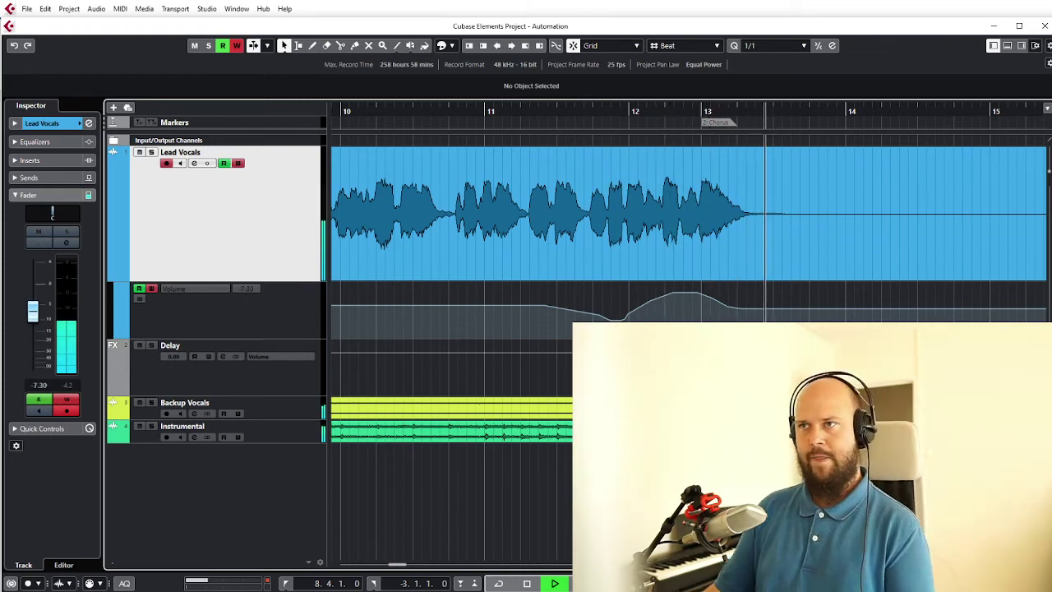
{"action": "key", "text": "space"}
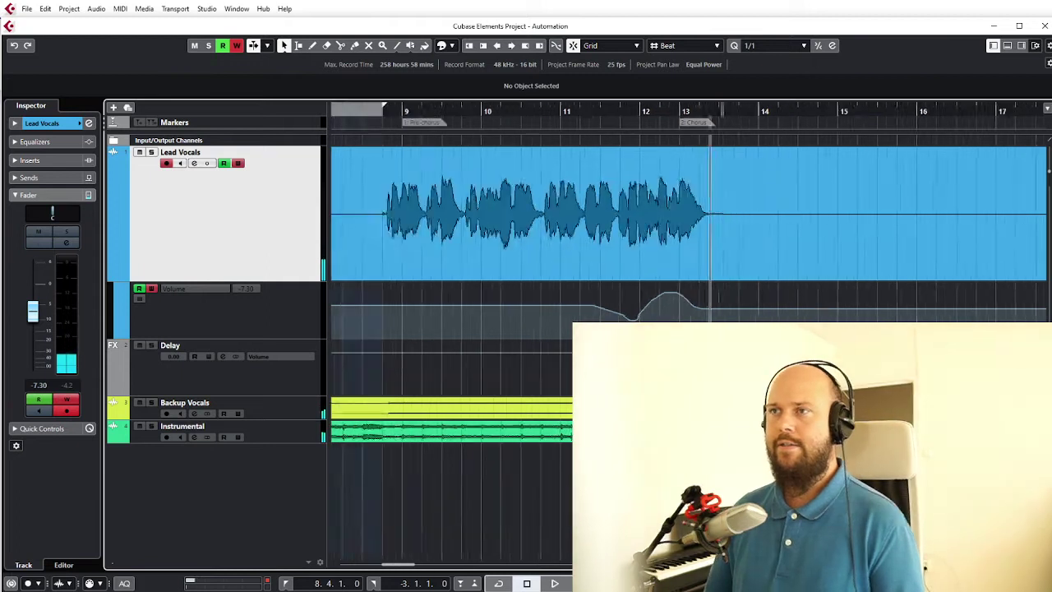
Record a volume rise to -0.44 on Lead Vocals by moving its fader during playback around bar 19
{"action": "key", "text": "g"}
{"action": "key", "text": "g"}
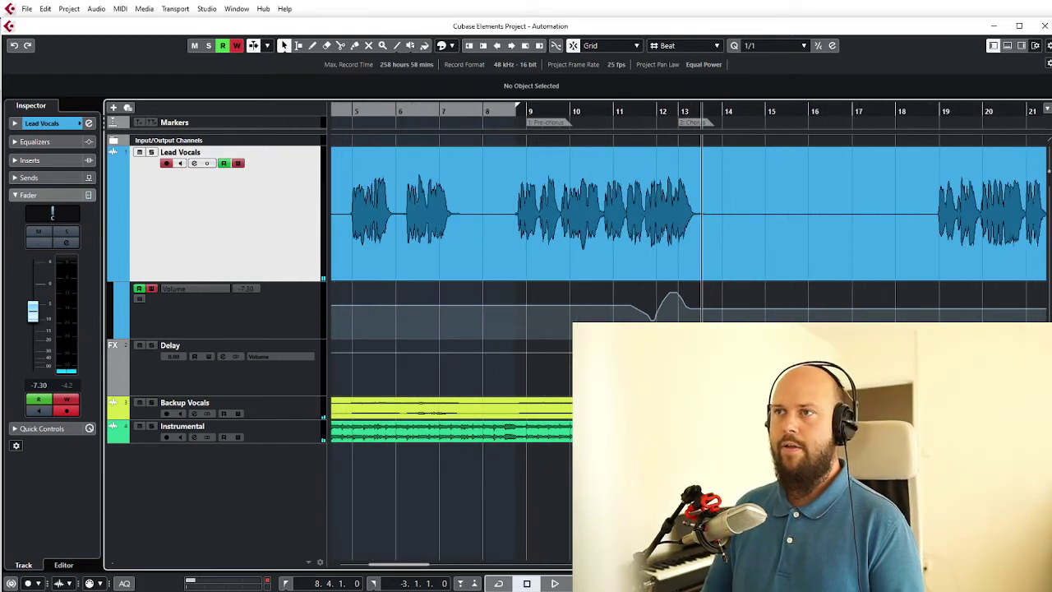
{"action": "scroll", "coordinate": [718, 268], "scroll_direction": "right", "scroll_amount": 5}
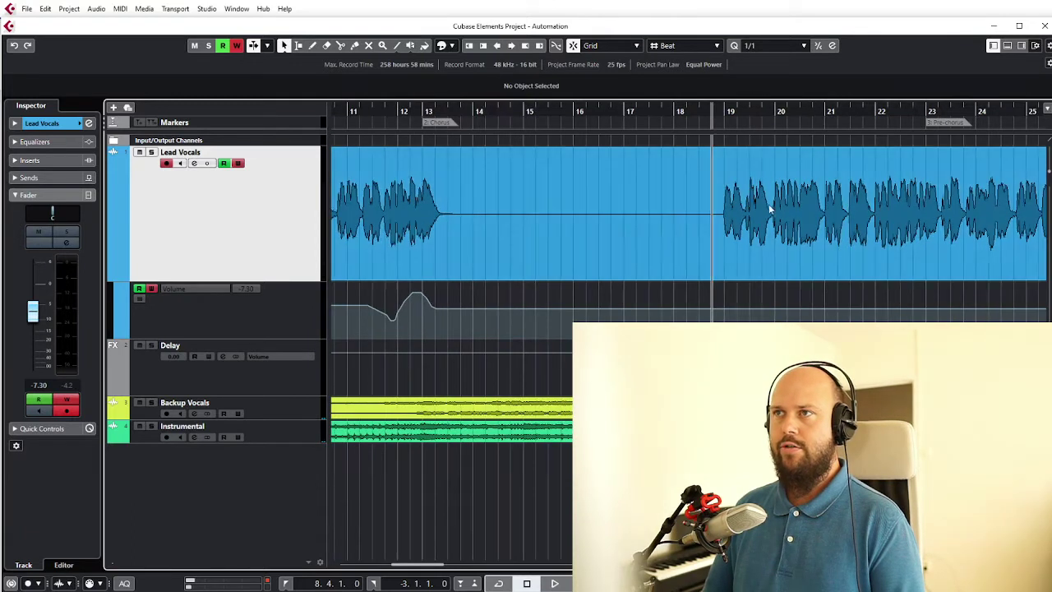
{"action": "scroll", "coordinate": [701, 227], "scroll_direction": "right", "scroll_amount": 4}
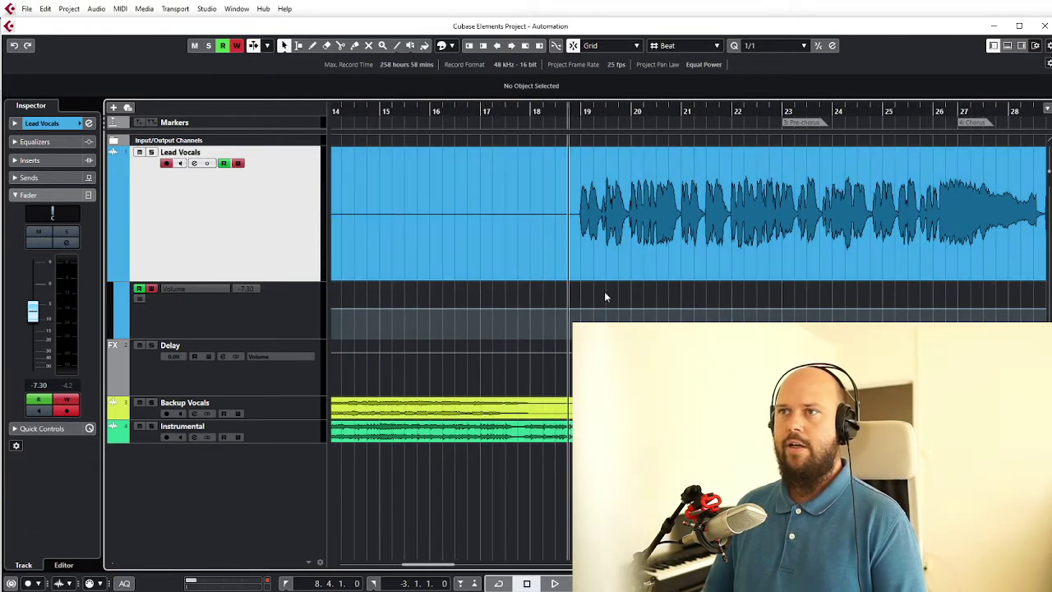
{"action": "key", "text": "space"}
{"action": "left_click_drag", "start_coordinate": [32, 311], "coordinate": [35, 291]}
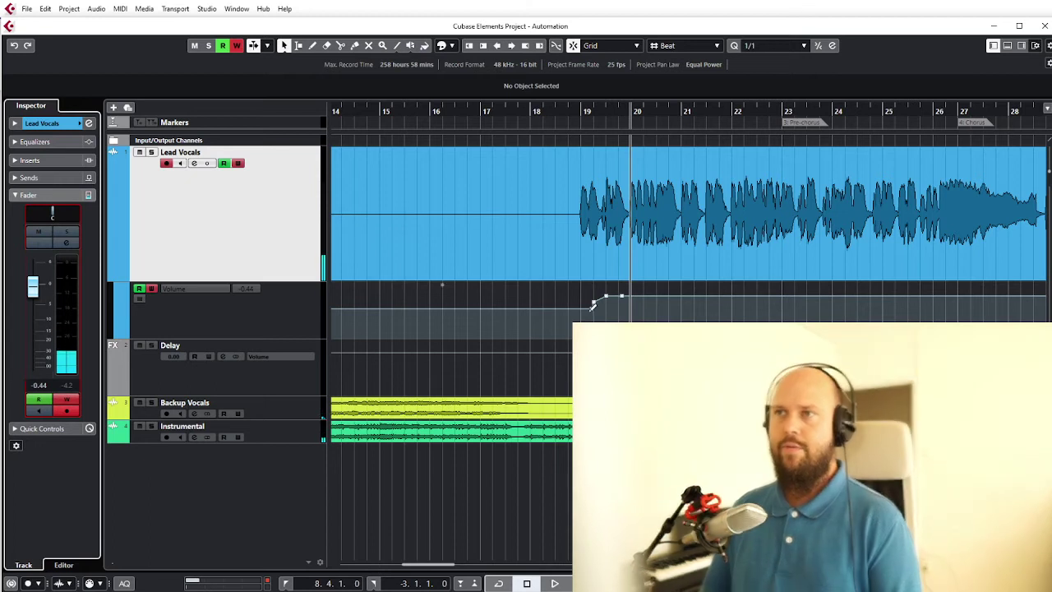
Examine the volume points after bar 19 and how the automation line continues to the end of the Lead Vocals
{"action": "scroll", "coordinate": [597, 309], "scroll_direction": "up", "scroll_amount": 2}
{"action": "scroll", "coordinate": [598, 309], "scroll_direction": "up", "scroll_amount": 1}
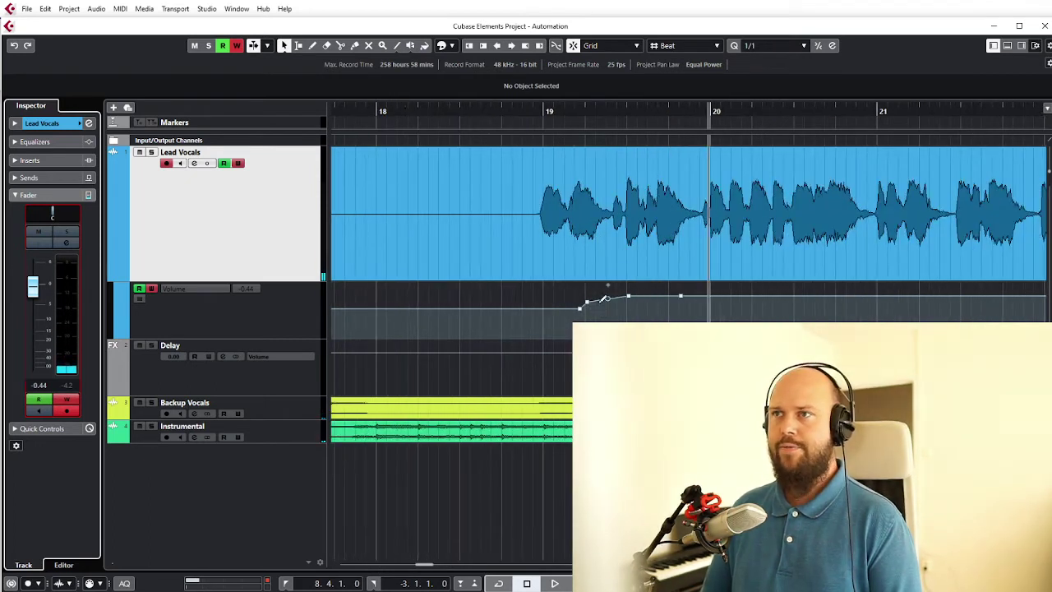
{"action": "left_click", "coordinate": [681, 297]}
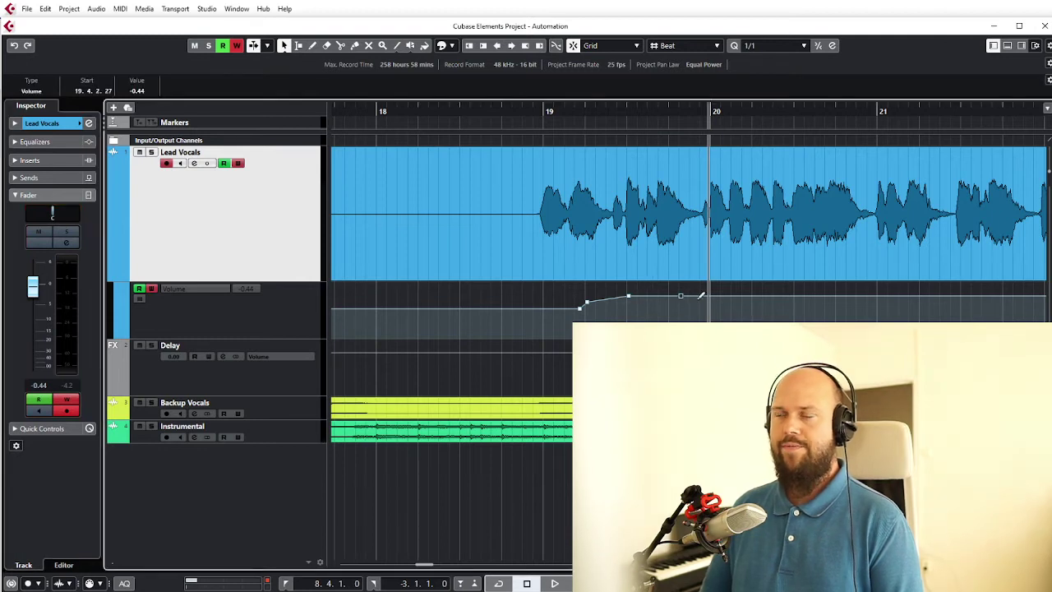
{"action": "scroll", "coordinate": [681, 298], "scroll_direction": "down", "scroll_amount": 6}
{"action": "scroll", "coordinate": [682, 299], "scroll_direction": "right", "scroll_amount": 3}
{"action": "scroll", "coordinate": [682, 299], "scroll_direction": "right", "scroll_amount": 5}
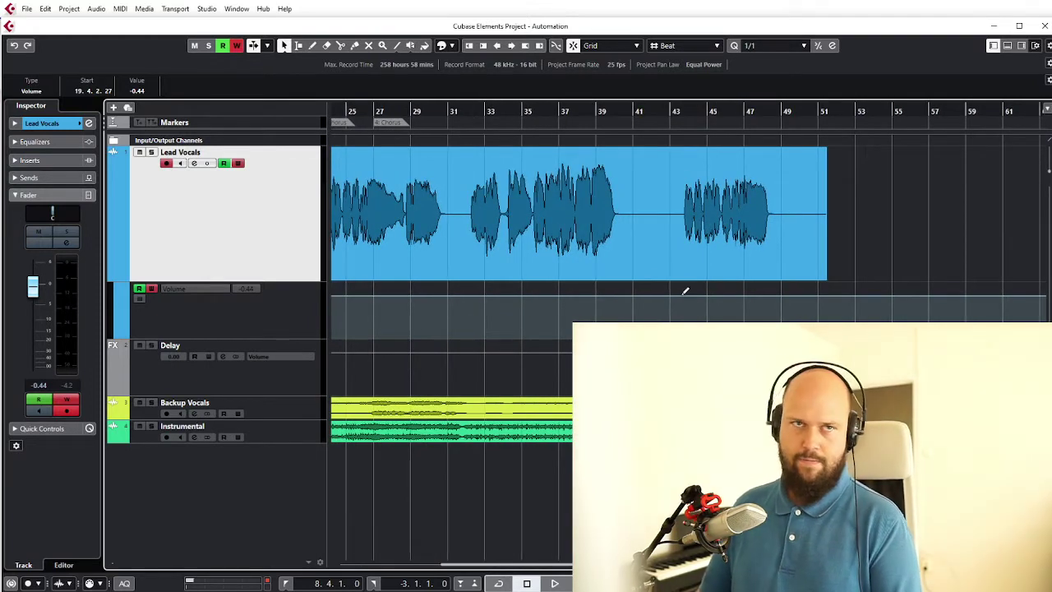
{"action": "scroll", "coordinate": [681, 294], "scroll_direction": "left", "scroll_amount": 8}
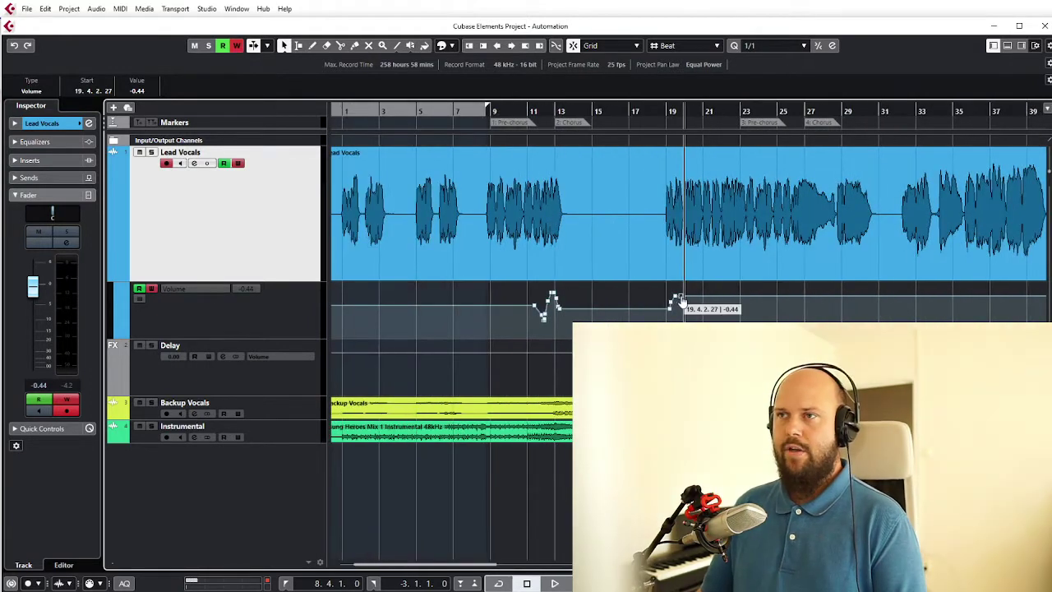
{"action": "key", "text": "h"}
{"action": "key", "text": "h"}
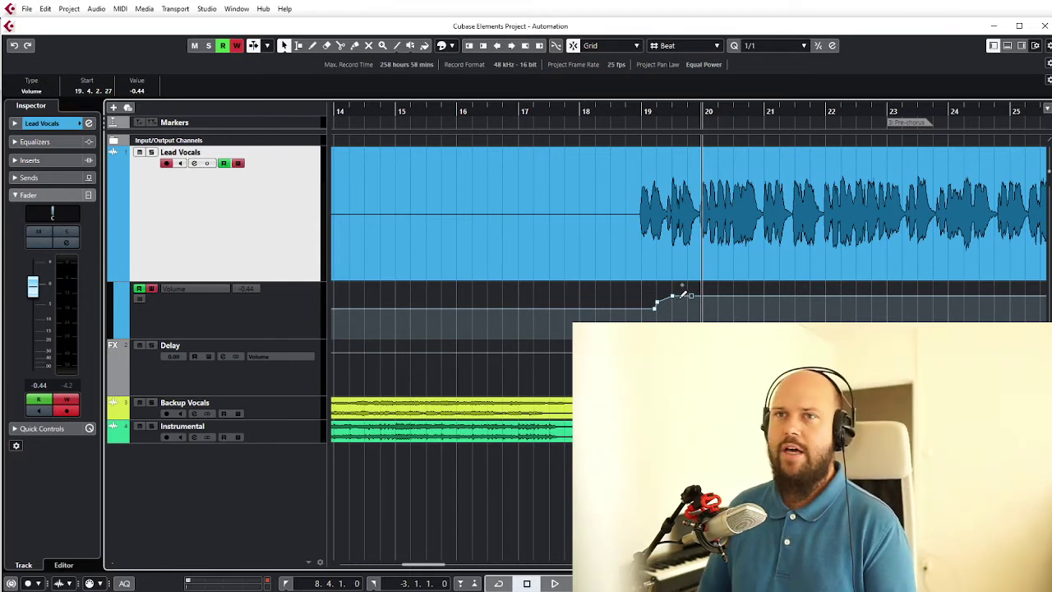
Select all volume automation points on the Lead Vocals lane between bars 11 and 20 and delete them
{"action": "left_click", "coordinate": [682, 296]}
{"action": "key", "text": "g"}
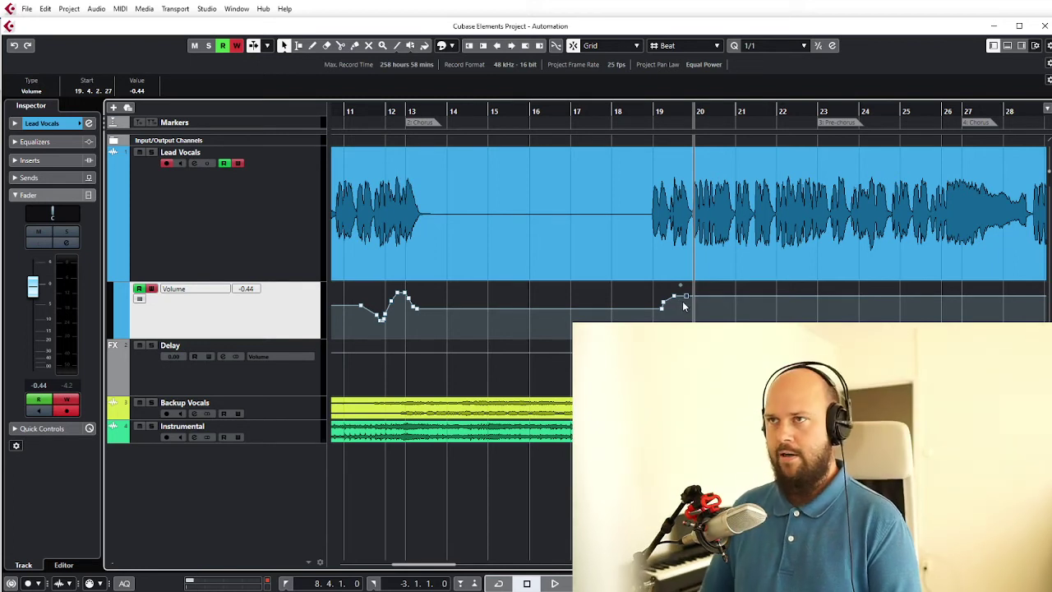
{"action": "key", "text": "g"}
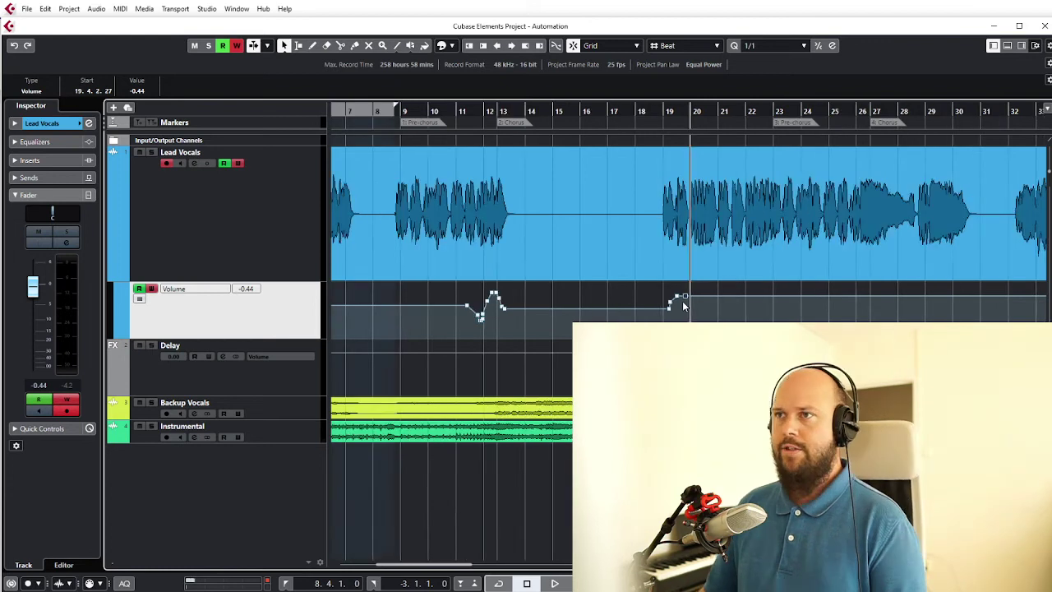
{"action": "key", "text": "g"}
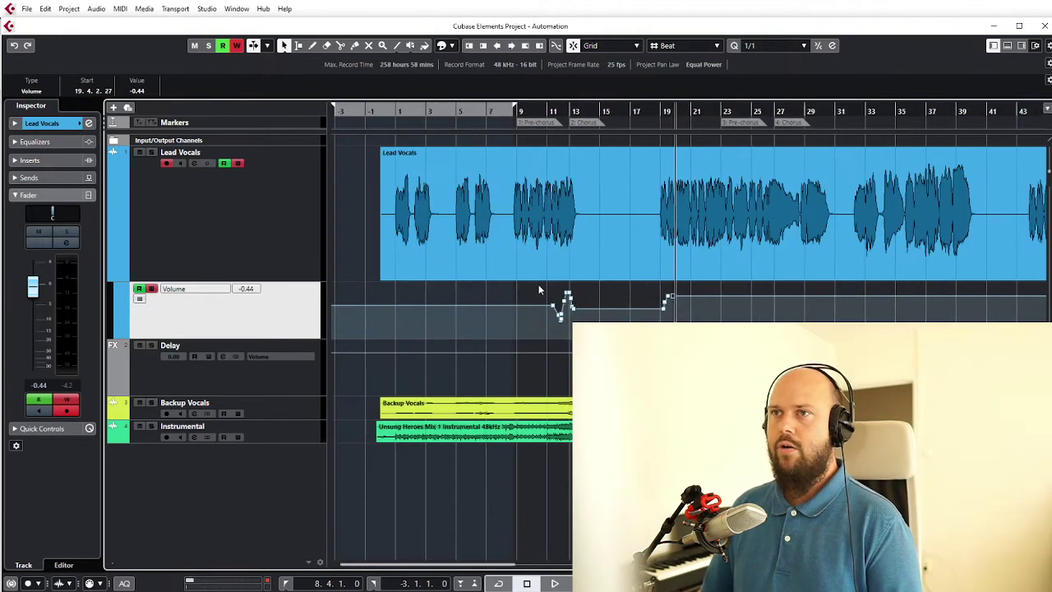
{"action": "left_click_drag", "start_coordinate": [539, 286], "coordinate": [687, 331]}
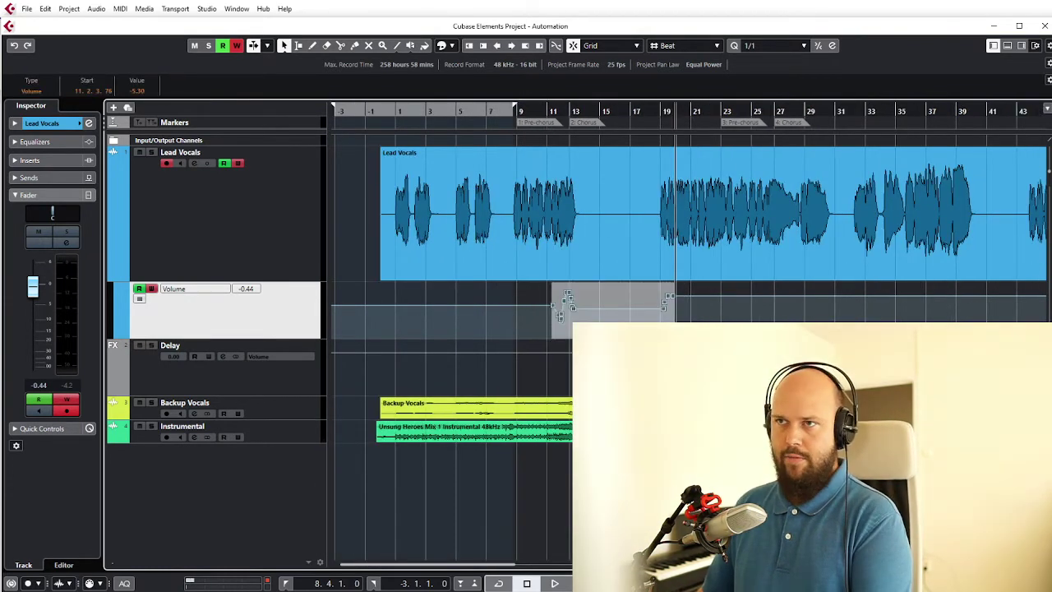
{"action": "key", "text": "Delete"}
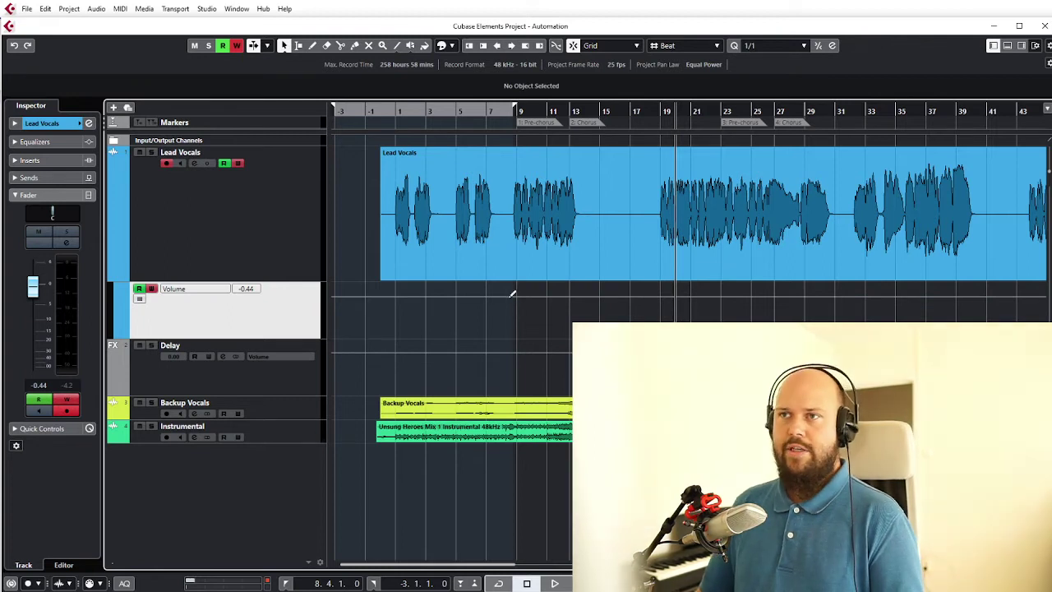
Start playback of the Lead Vocals shortly before the second pre-chorus marker at bar 23
{"action": "key", "text": "h"}
{"action": "key", "text": "h"}
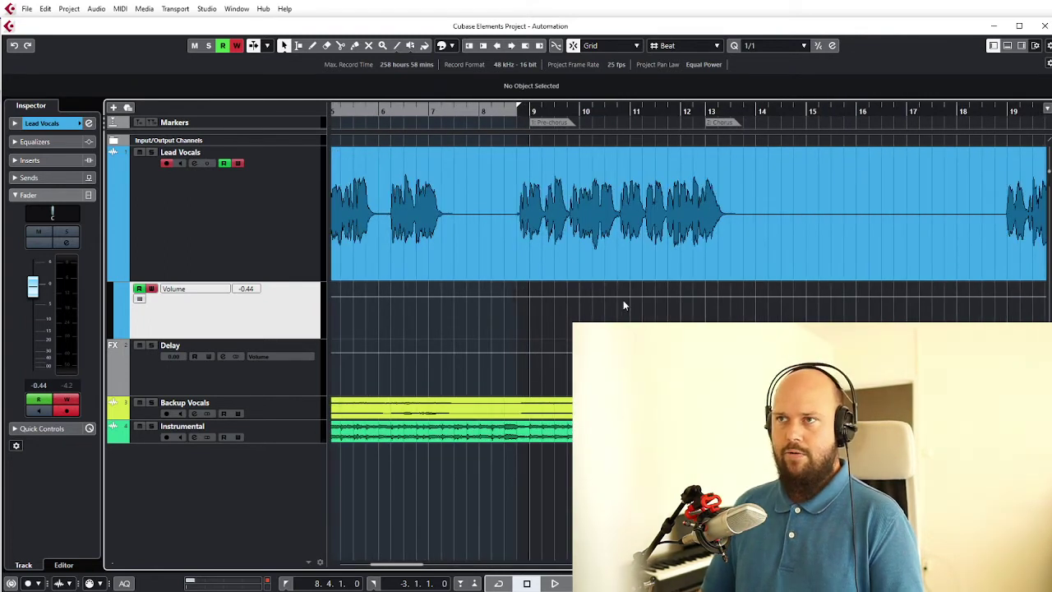
{"action": "scroll", "coordinate": [698, 304], "scroll_direction": "right", "scroll_amount": 5}
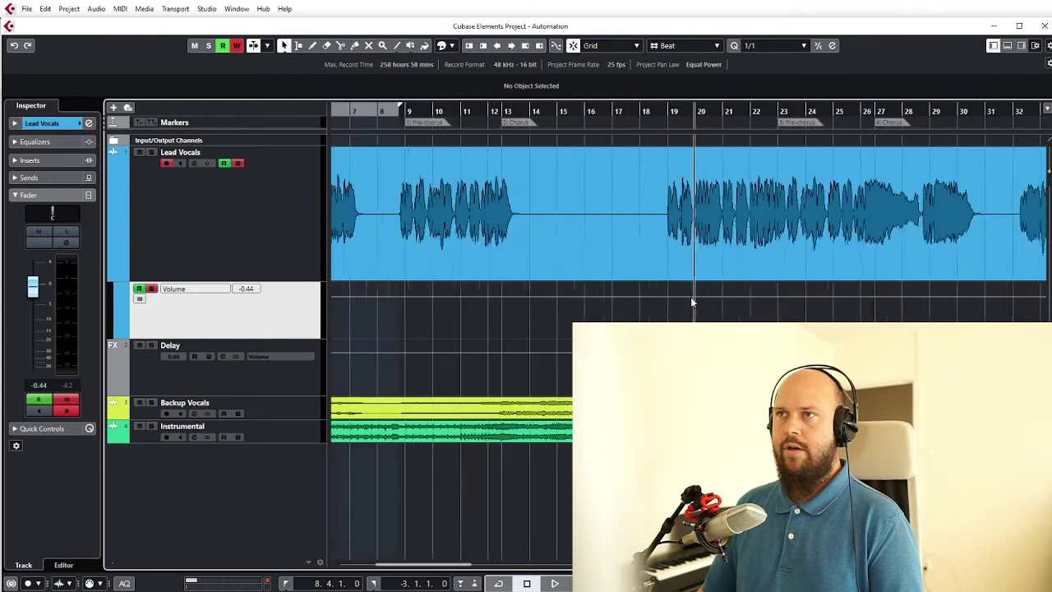
{"action": "scroll", "coordinate": [691, 294], "scroll_direction": "down", "scroll_amount": 1}
{"action": "scroll", "coordinate": [695, 289], "scroll_direction": "up", "scroll_amount": 2}
{"action": "scroll", "coordinate": [550, 195], "scroll_direction": "left", "scroll_amount": 2}
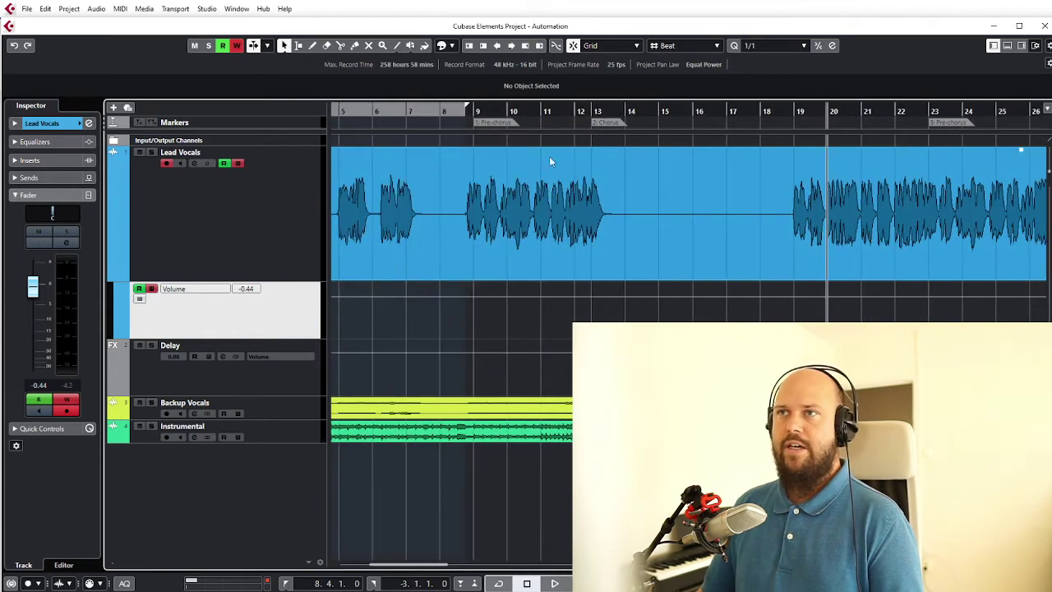
{"action": "scroll", "coordinate": [510, 140], "scroll_direction": "right", "scroll_amount": 2}
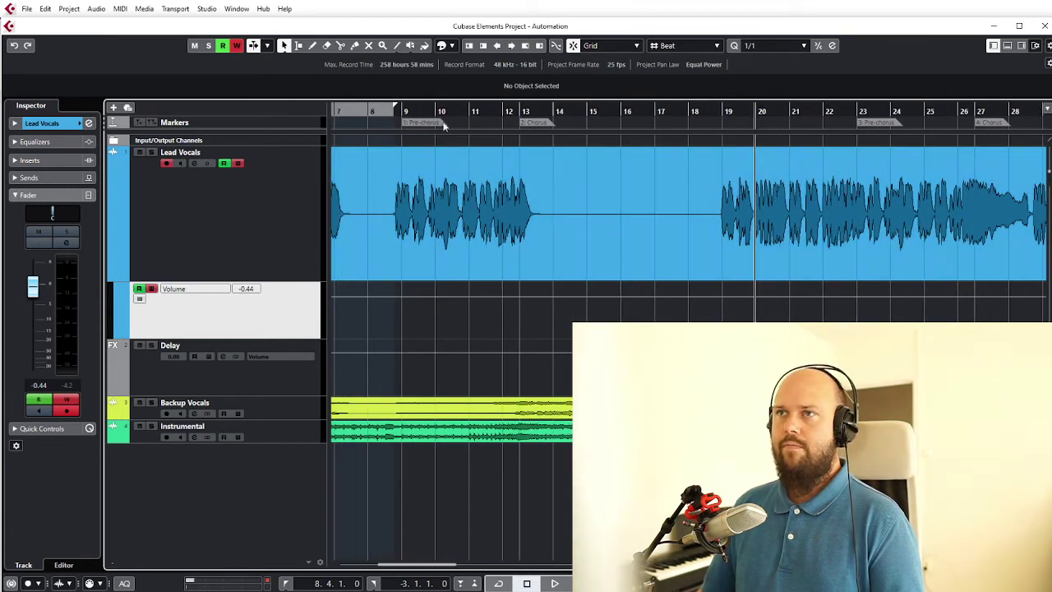
{"action": "scroll", "coordinate": [469, 121], "scroll_direction": "right", "scroll_amount": 2}
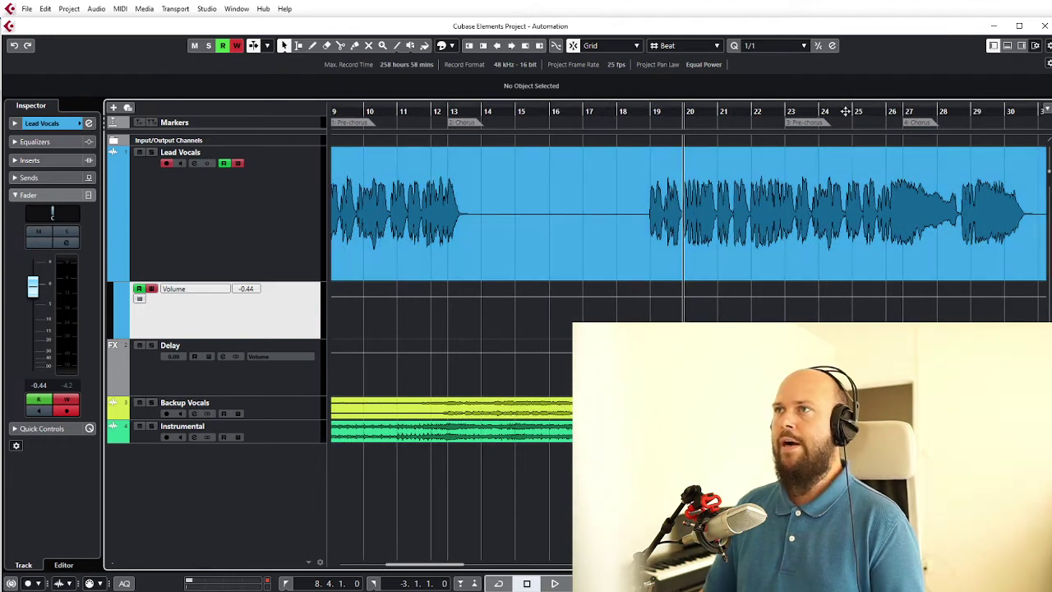
{"action": "left_click", "coordinate": [787, 111]}
{"action": "key", "text": "space"}
{"action": "scroll", "coordinate": [804, 310], "scroll_direction": "right", "scroll_amount": 3}
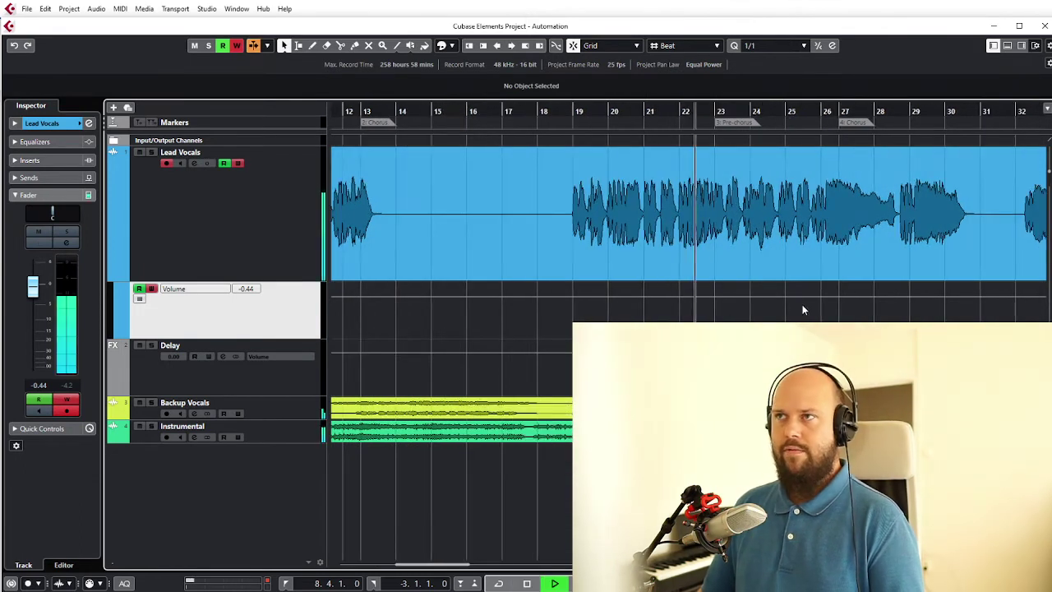
{"action": "scroll", "coordinate": [741, 302], "scroll_direction": "up", "scroll_amount": 4}
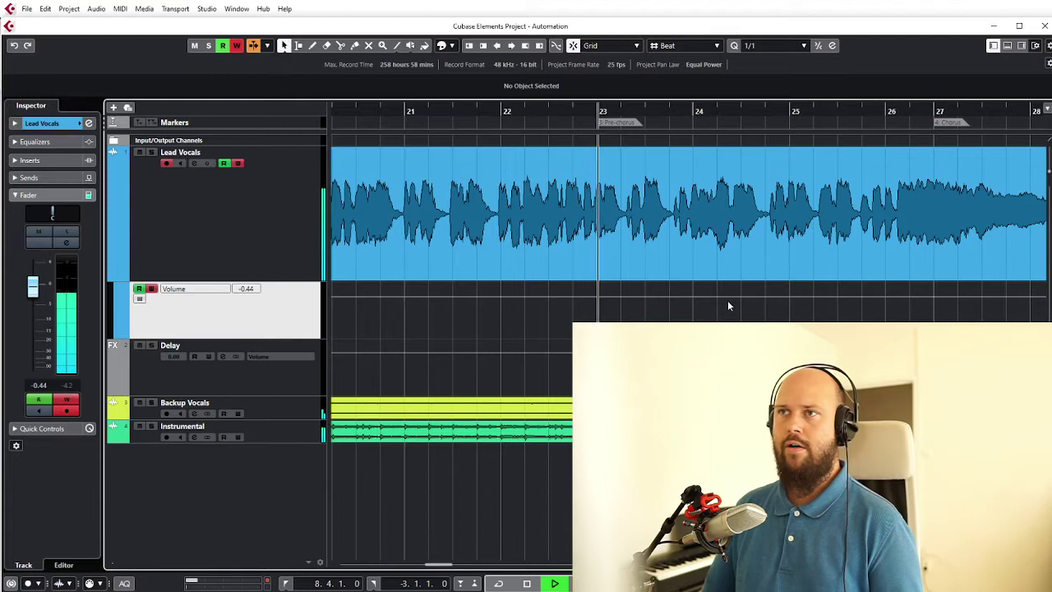
Stop playback and add two -0.44 volume automation points on the Lead Vocals lane at 23.1.1.33 and 18.3.3.8
{"action": "key", "text": "space"}
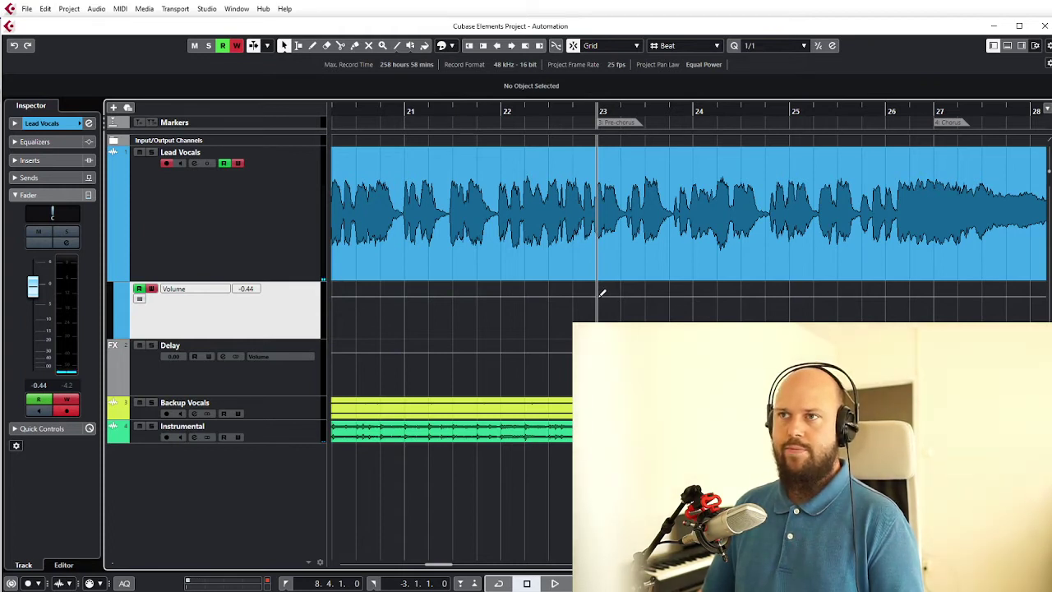
{"action": "left_click", "coordinate": [599, 296]}
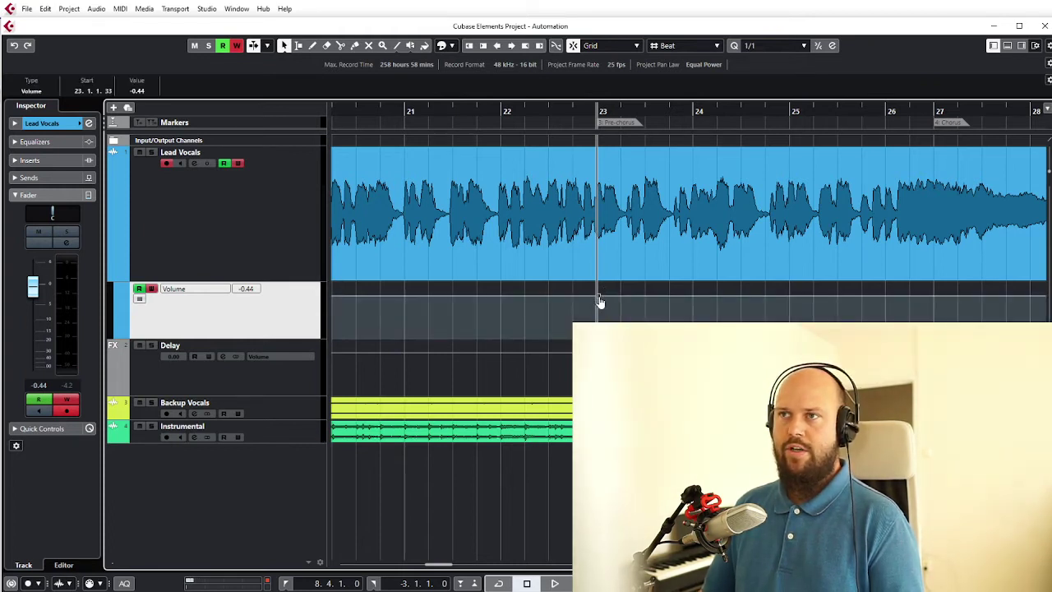
{"action": "scroll", "coordinate": [598, 302], "scroll_direction": "left", "scroll_amount": 3}
{"action": "scroll", "coordinate": [598, 302], "scroll_direction": "down", "scroll_amount": 3}
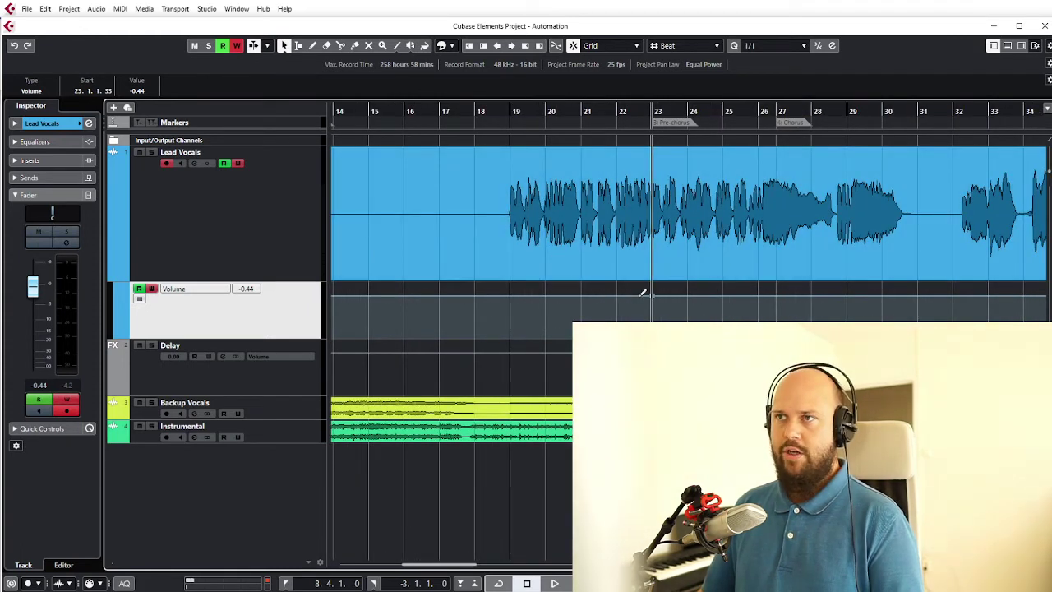
{"action": "scroll", "coordinate": [810, 302], "scroll_direction": "left", "scroll_amount": 4}
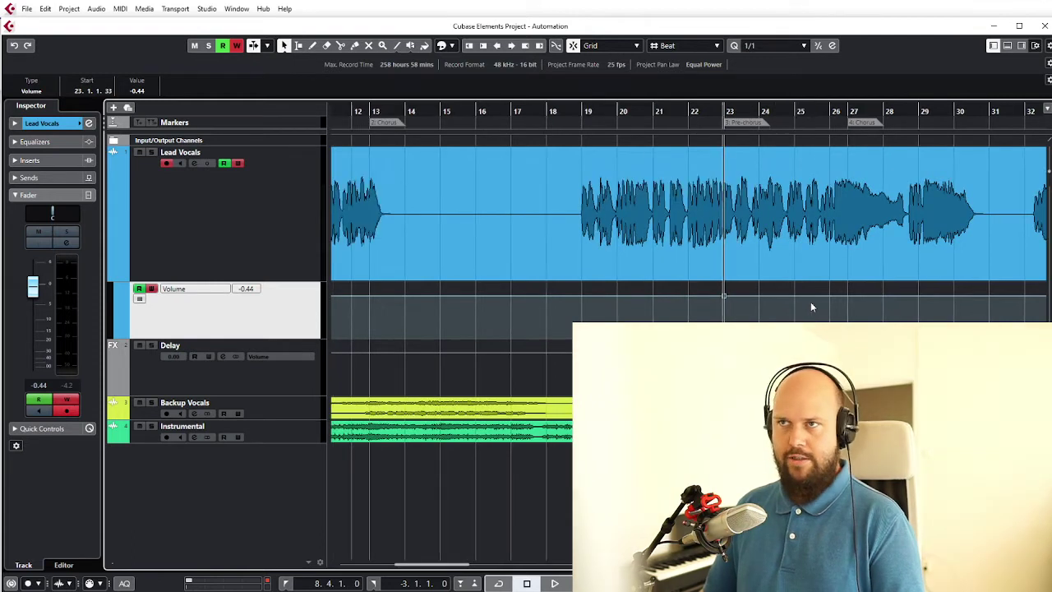
{"action": "left_click", "coordinate": [627, 111]}
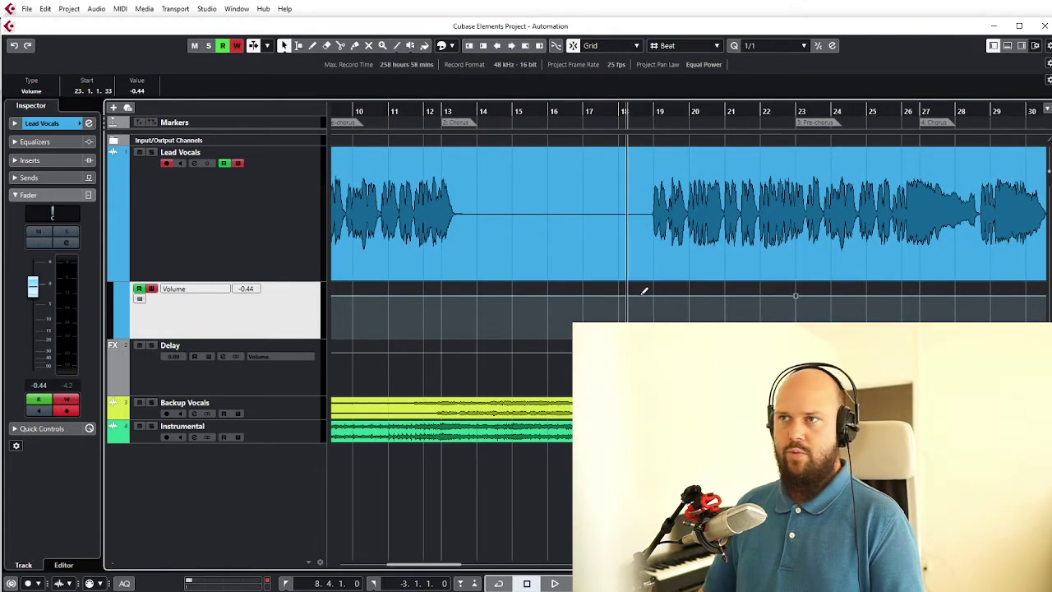
{"action": "left_click", "coordinate": [640, 296]}
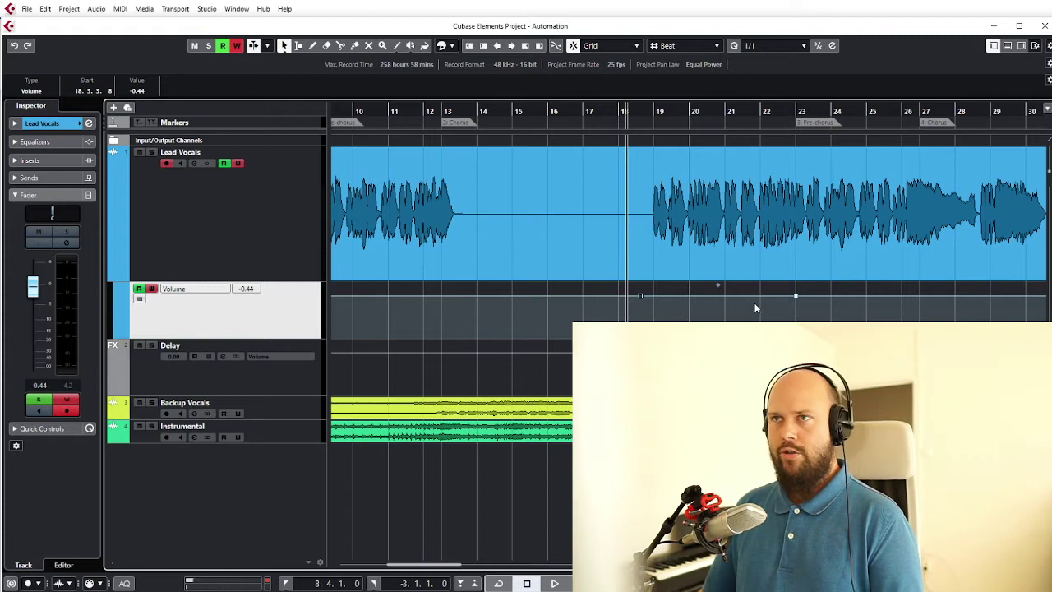
Play the Lead Vocals from bar 18 and record rising and falling fader moves until about bar 21
{"action": "scroll", "coordinate": [754, 302], "scroll_direction": "right", "scroll_amount": 1}
{"action": "scroll", "coordinate": [741, 302], "scroll_direction": "right", "scroll_amount": 3}
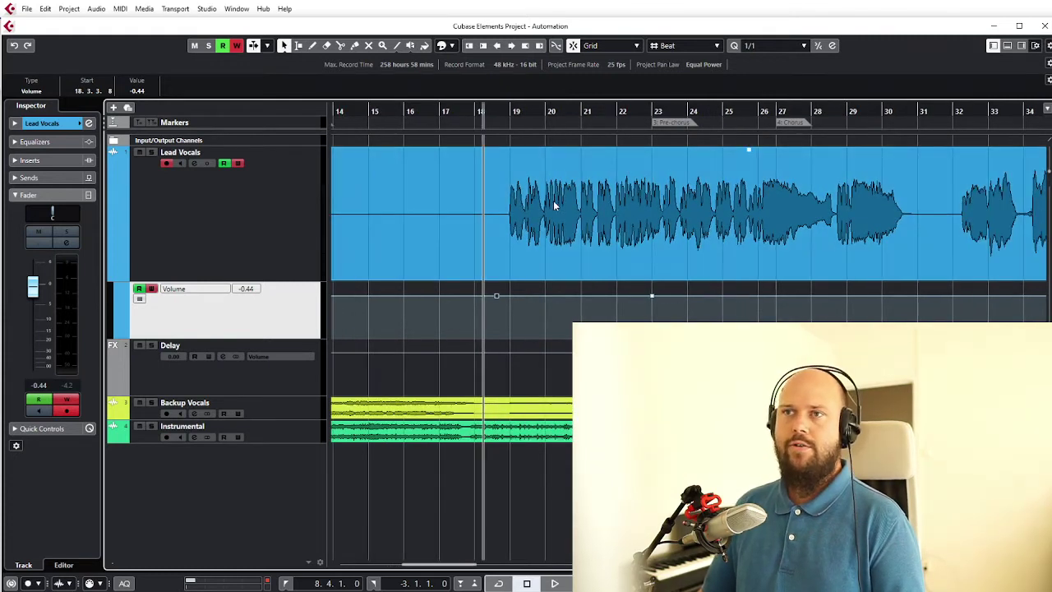
{"action": "key", "text": "space"}
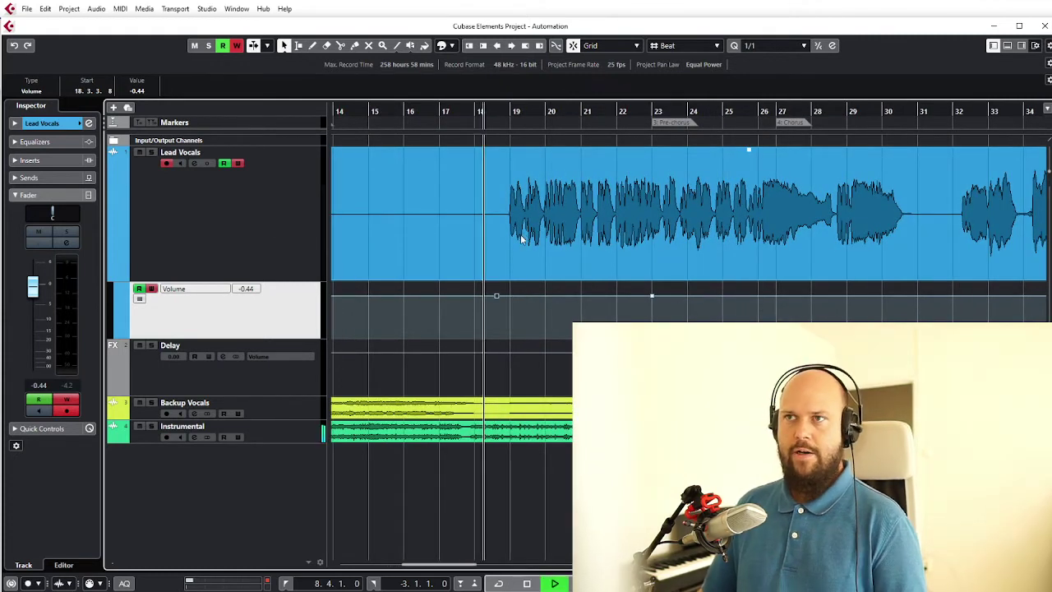
{"action": "mouse_move", "coordinate": [33, 289]}
{"action": "left_mouse_down"}
{"action": "mouse_move", "coordinate": [33, 263]}
{"action": "mouse_move", "coordinate": [33, 332]}
{"action": "mouse_move", "coordinate": [33, 276]}
{"action": "mouse_move", "coordinate": [36, 318]}
{"action": "left_mouse_up"}
{"action": "key", "text": "space"}
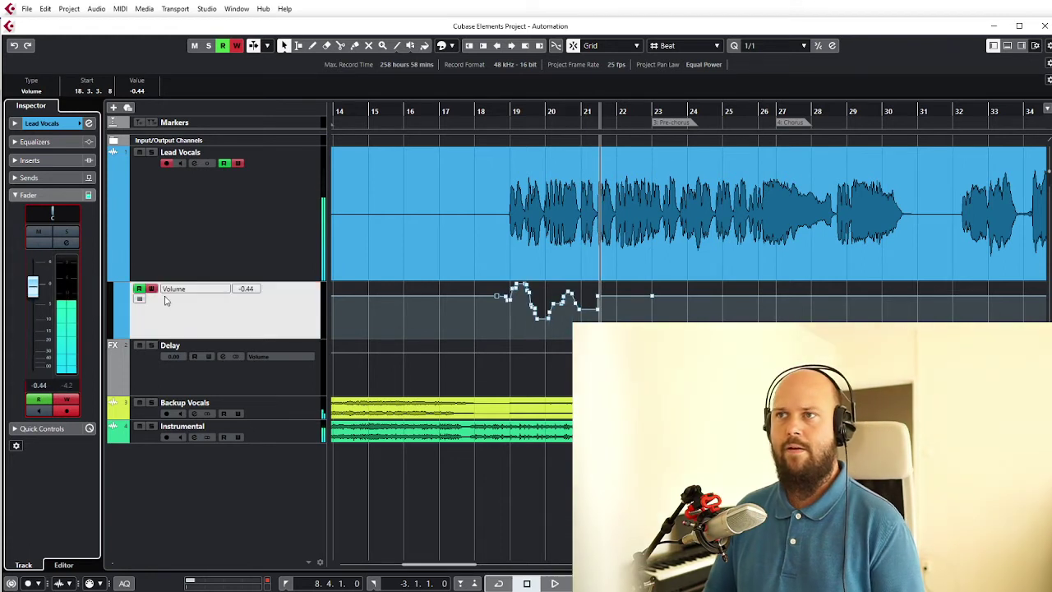
Delete the recorded volume points between bars 19 and 22, keeping the points just before bar 19 and at bar 23
{"action": "scroll", "coordinate": [559, 302], "scroll_direction": "up", "scroll_amount": 5}
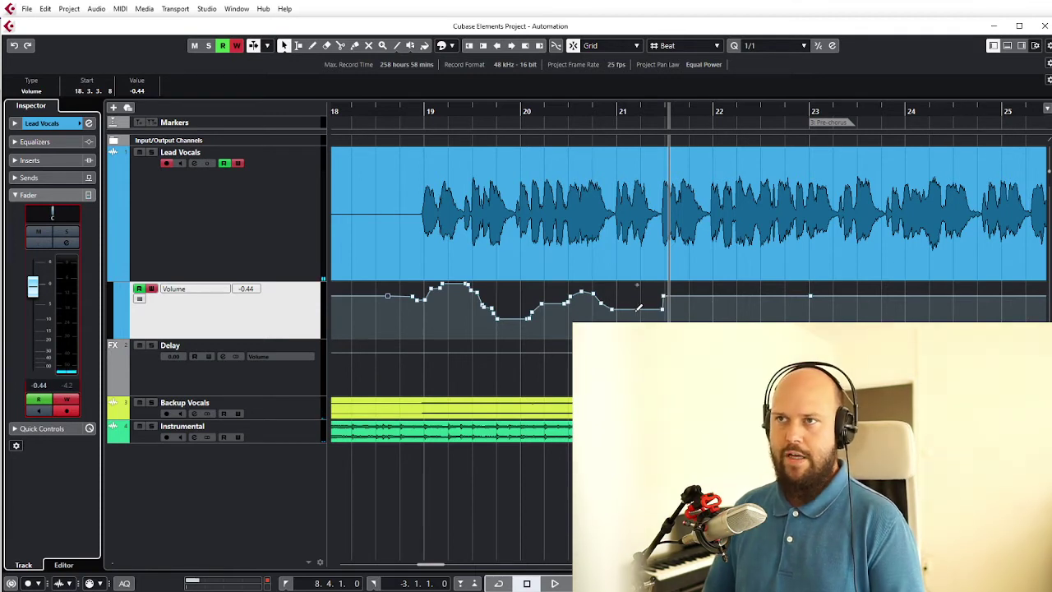
{"action": "key", "text": "g"}
{"action": "key", "text": "g"}
{"action": "key", "text": "g"}
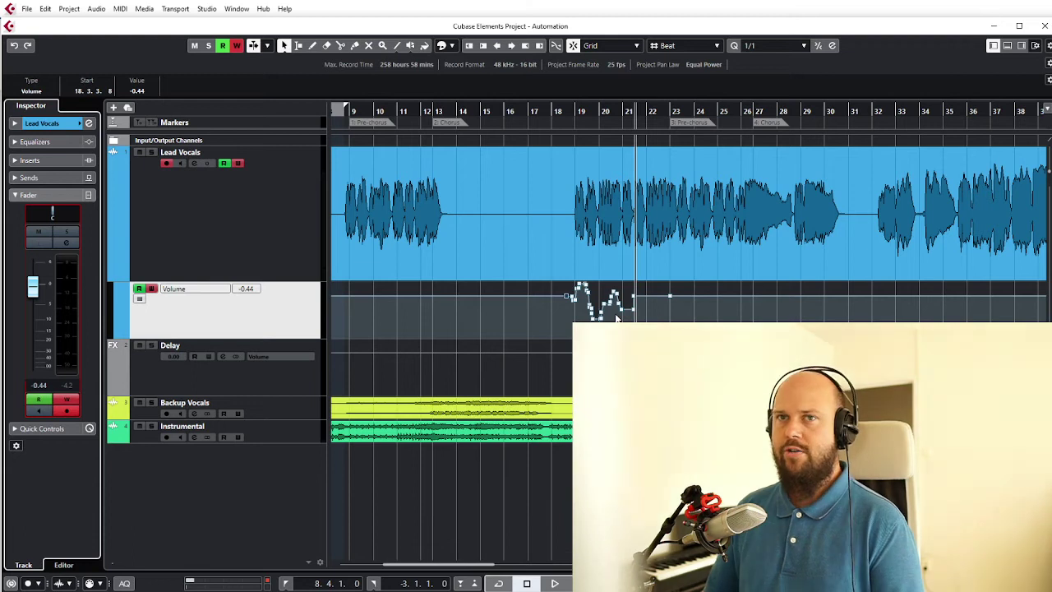
{"action": "key", "text": "h"}
{"action": "key", "text": "h"}
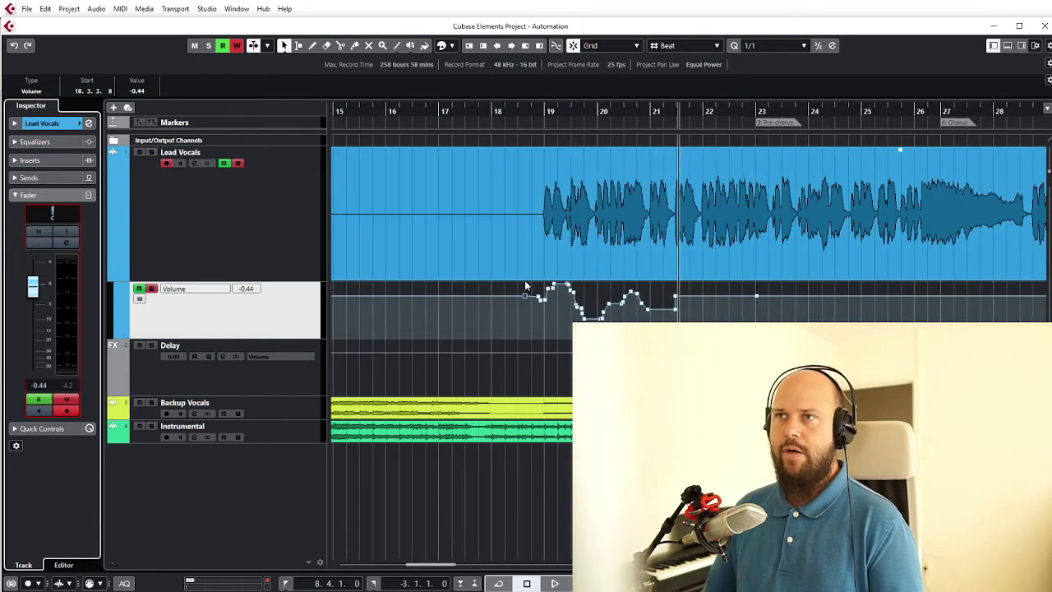
{"action": "left_click_drag", "start_coordinate": [718, 336], "coordinate": [534, 294]}
{"action": "key", "text": "Delete"}
{"action": "key", "text": "Delete"}
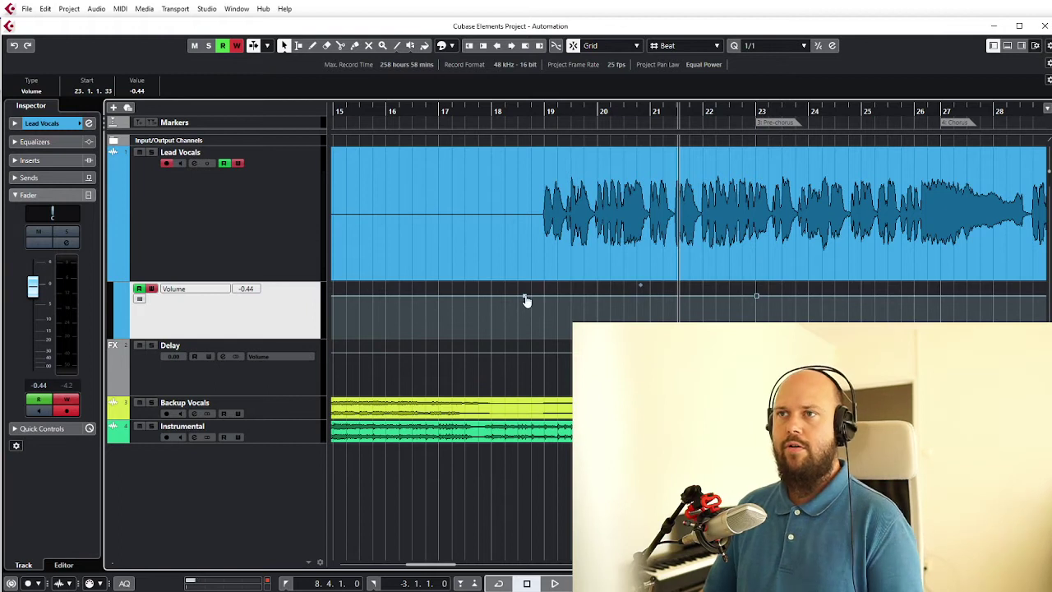
Lower the whole Lead Vocals volume section between the points at 18.3.3.8 and 23.1.1.33 to -7.42
{"action": "left_click", "coordinate": [526, 297]}
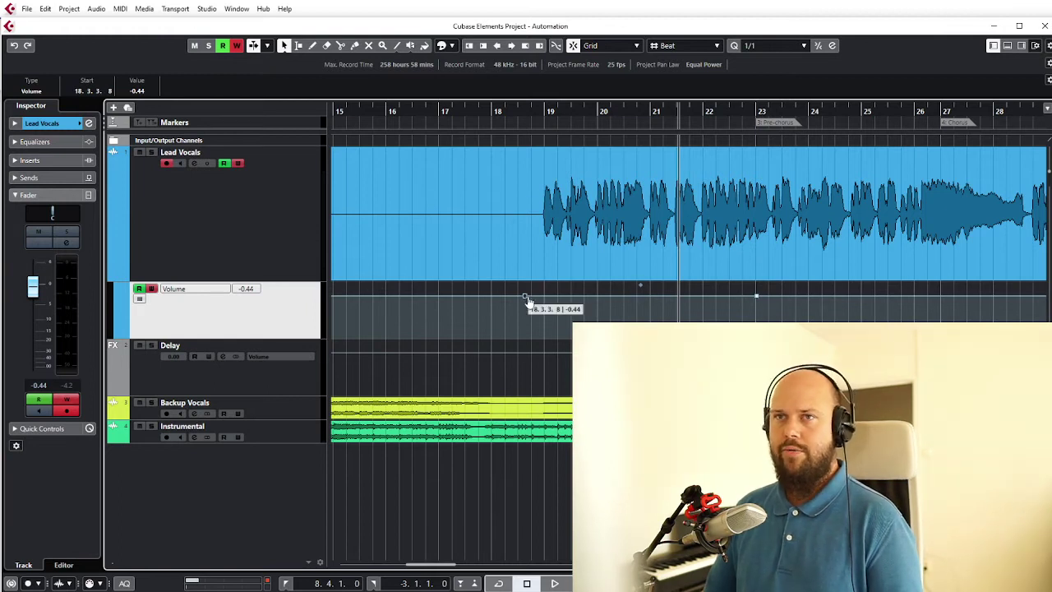
{"action": "left_click", "coordinate": [756, 299]}
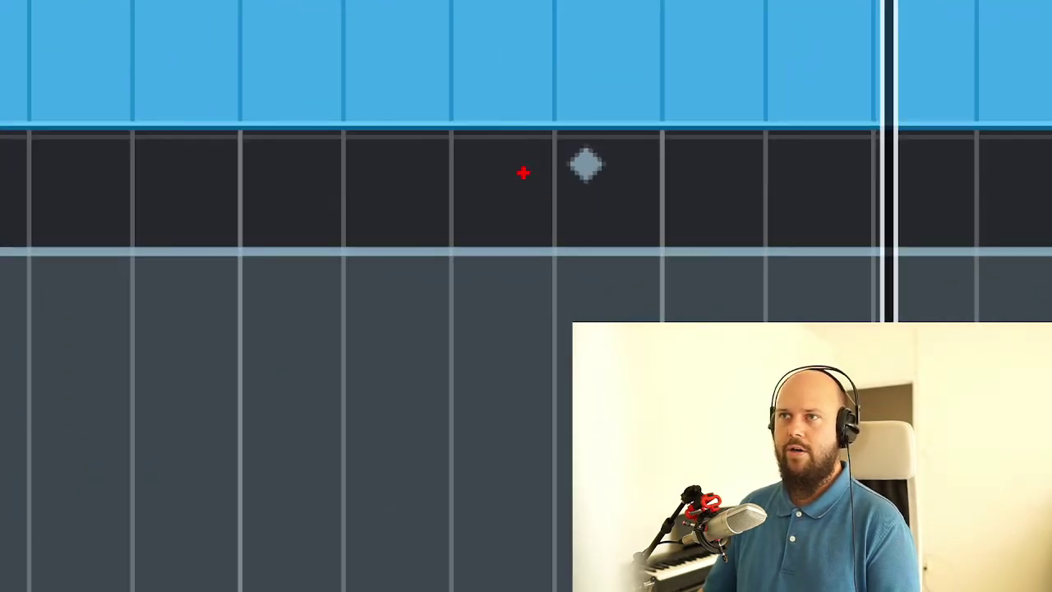
{"action": "mouse_move", "coordinate": [523, 172]}
{"action": "left_mouse_down"}
{"action": "mouse_move", "coordinate": [691, 213]}
{"action": "mouse_move", "coordinate": [703, 141]}
{"action": "mouse_move", "coordinate": [587, 105]}
{"action": "mouse_move", "coordinate": [503, 150]}
{"action": "mouse_move", "coordinate": [516, 171]}
{"action": "left_mouse_up"}
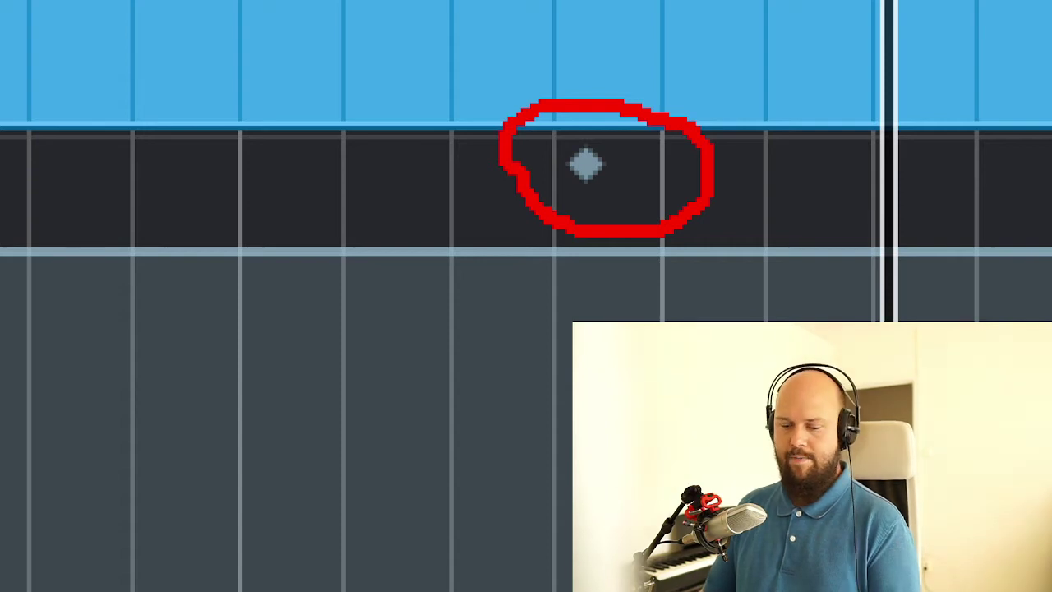
{"action": "key", "text": "Escape"}
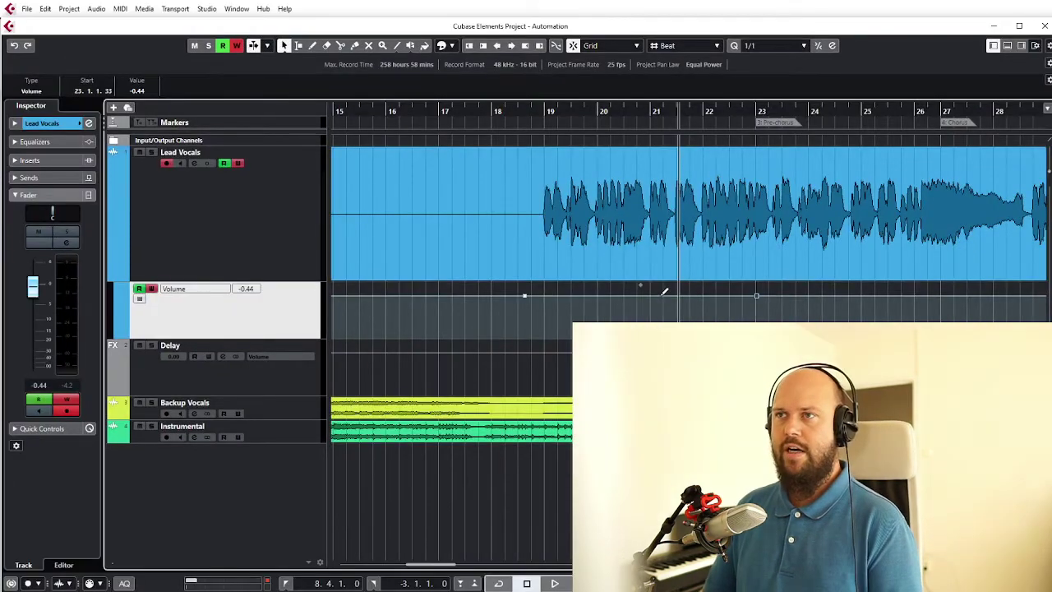
{"action": "mouse_move", "coordinate": [639, 284]}
{"action": "left_mouse_down"}
{"action": "mouse_move", "coordinate": [640, 310]}
{"action": "mouse_move", "coordinate": [641, 273]}
{"action": "mouse_move", "coordinate": [644, 309]}
{"action": "mouse_move", "coordinate": [638, 283]}
{"action": "left_mouse_up"}
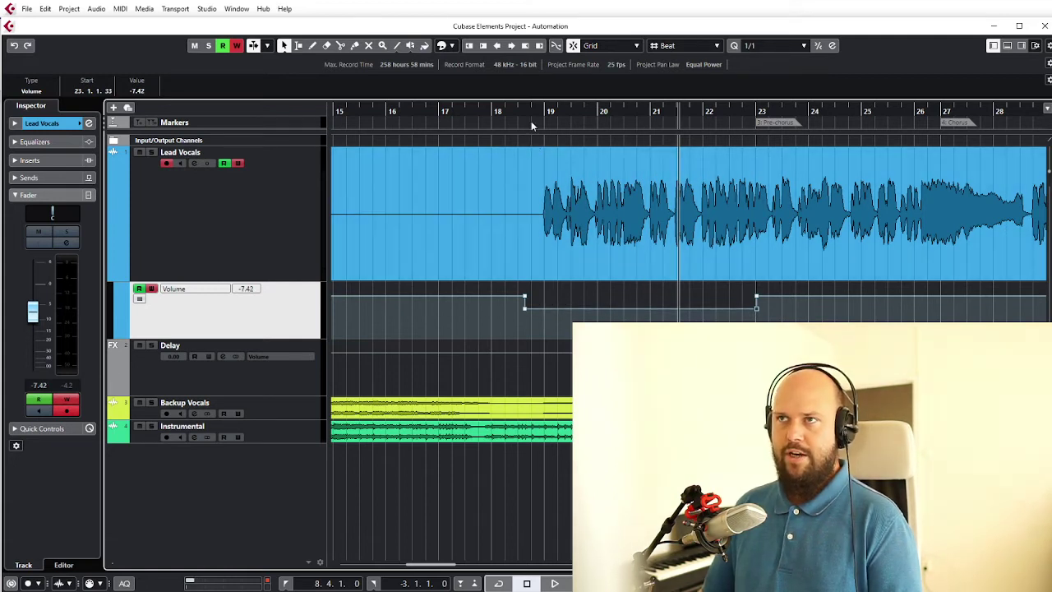
Set the Lead Vocals volume section between the two points to -4.21 and play it from just before bar 19
{"action": "left_click", "coordinate": [526, 111]}
{"action": "left_click_drag", "start_coordinate": [526, 111], "coordinate": [531, 117]}
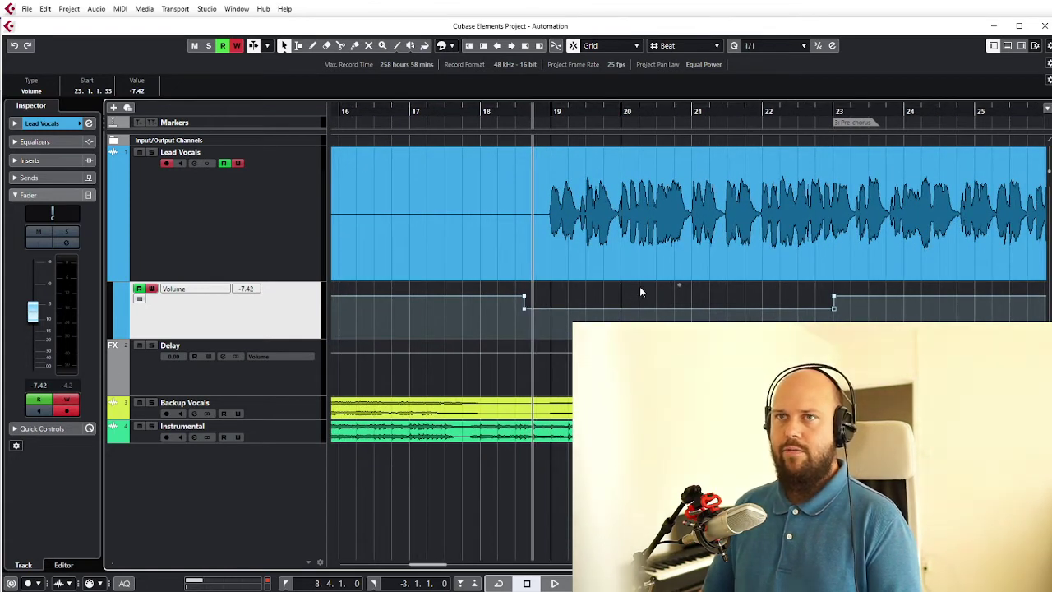
{"action": "scroll", "coordinate": [640, 289], "scroll_direction": "right", "scroll_amount": 2}
{"action": "scroll", "coordinate": [631, 284], "scroll_direction": "left", "scroll_amount": 2}
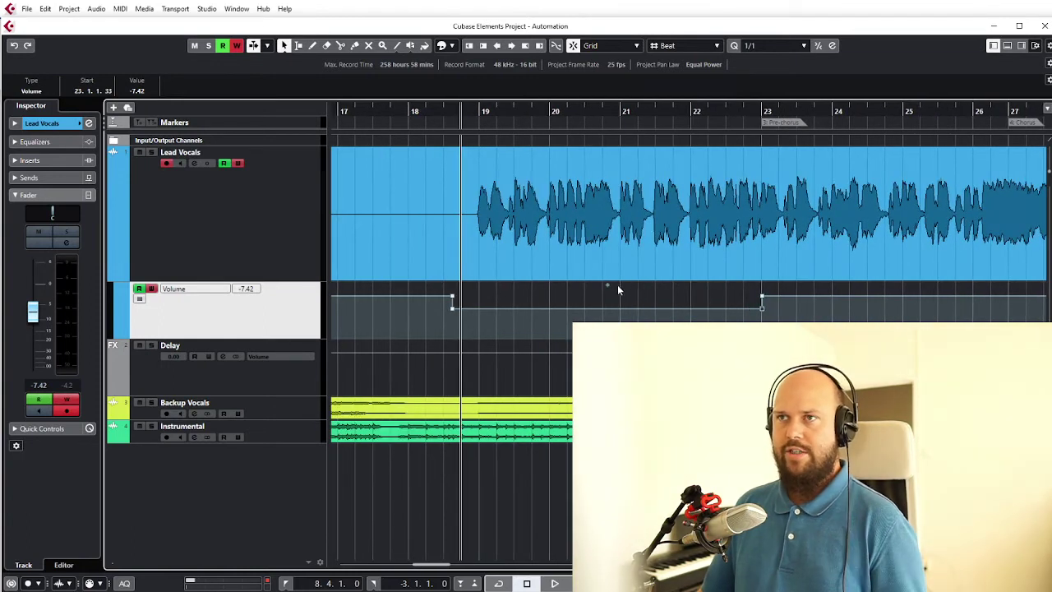
{"action": "mouse_move", "coordinate": [617, 284]}
{"action": "left_mouse_down"}
{"action": "mouse_move", "coordinate": [617, 252]}
{"action": "mouse_move", "coordinate": [618, 297]}
{"action": "mouse_move", "coordinate": [610, 254]}
{"action": "mouse_move", "coordinate": [611, 270]}
{"action": "left_mouse_up"}
{"action": "key", "text": "space"}
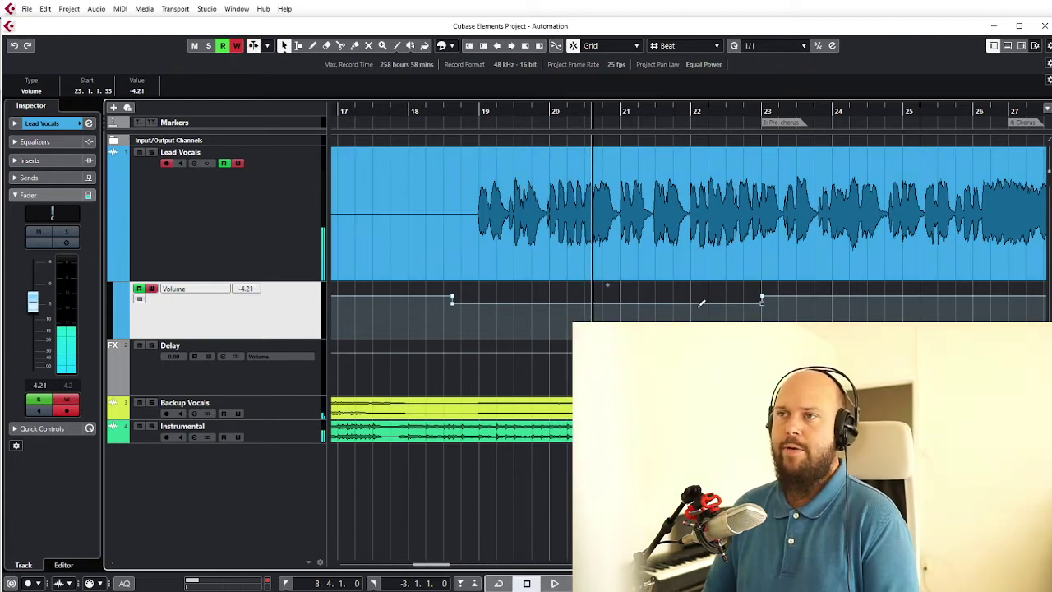
Turn the volume jump at bar 23 into a ramp from -4.21 to -0.44 ending at 23.1.2.114, and place the cursor at 22.4
{"action": "scroll", "coordinate": [740, 305], "scroll_direction": "up", "scroll_amount": 1}
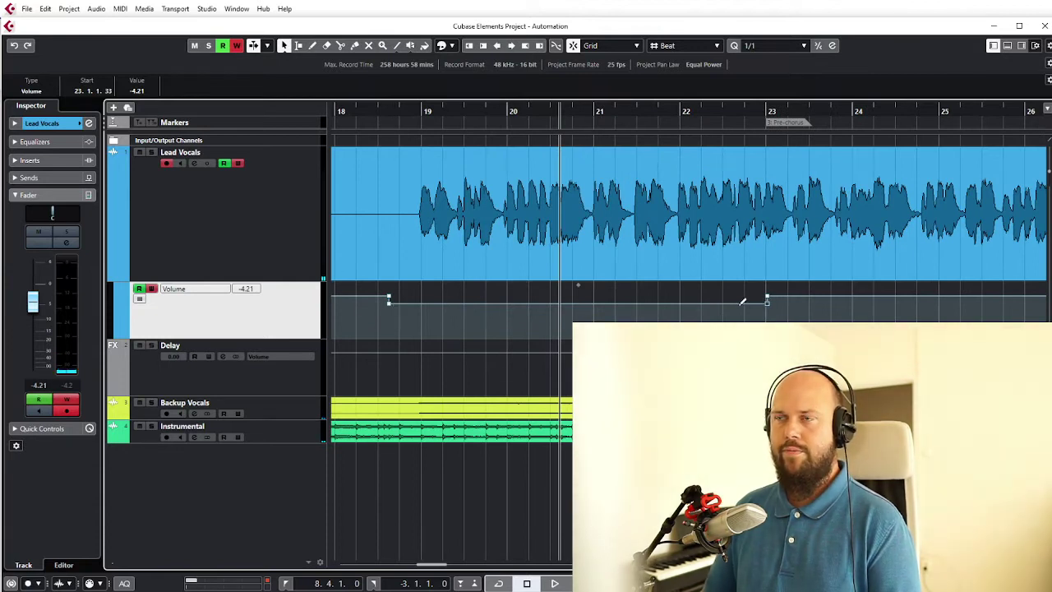
{"action": "scroll", "coordinate": [664, 304], "scroll_direction": "down", "scroll_amount": 4}
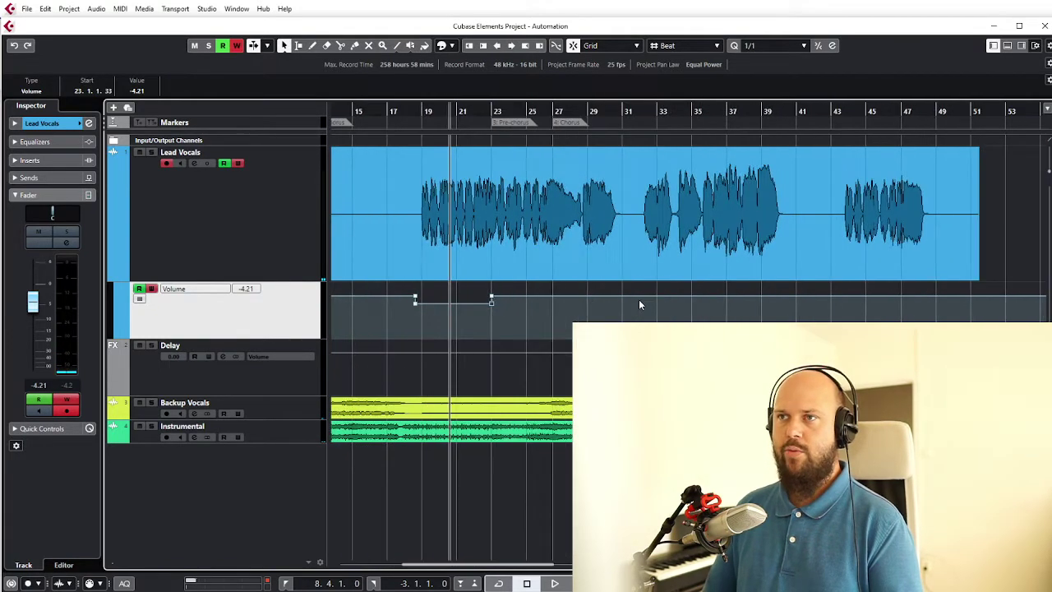
{"action": "scroll", "coordinate": [638, 304], "scroll_direction": "left", "scroll_amount": 3}
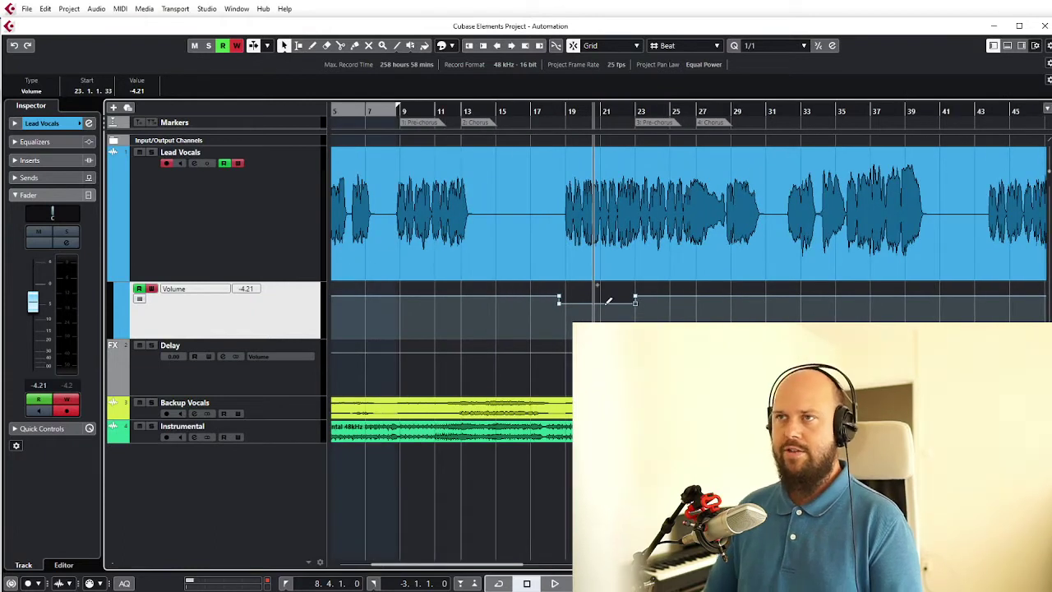
{"action": "scroll", "coordinate": [608, 303], "scroll_direction": "up", "scroll_amount": 2}
{"action": "scroll", "coordinate": [620, 300], "scroll_direction": "up", "scroll_amount": 3}
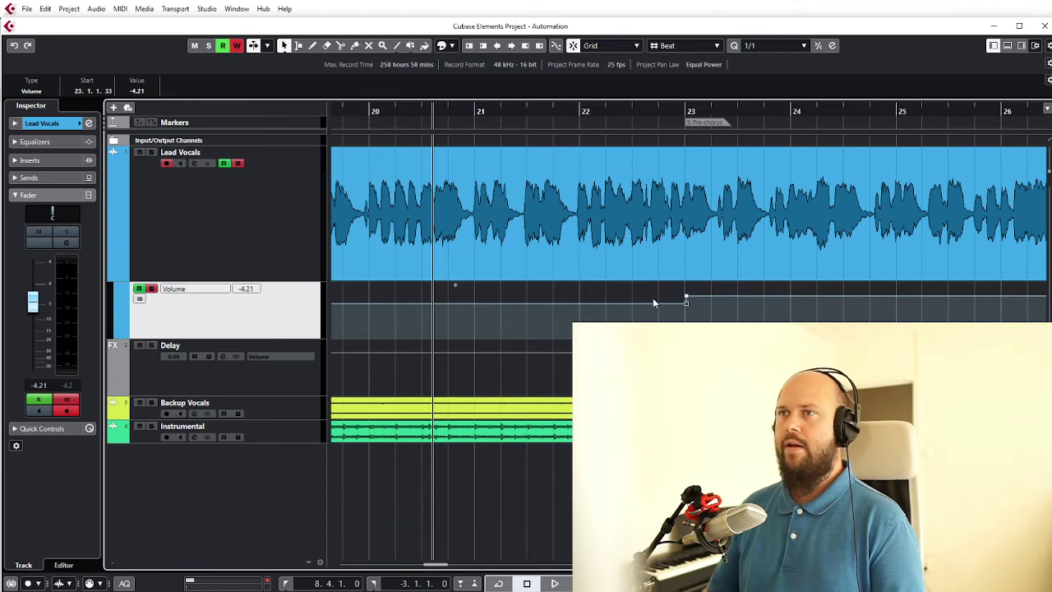
{"action": "scroll", "coordinate": [653, 298], "scroll_direction": "up", "scroll_amount": 2}
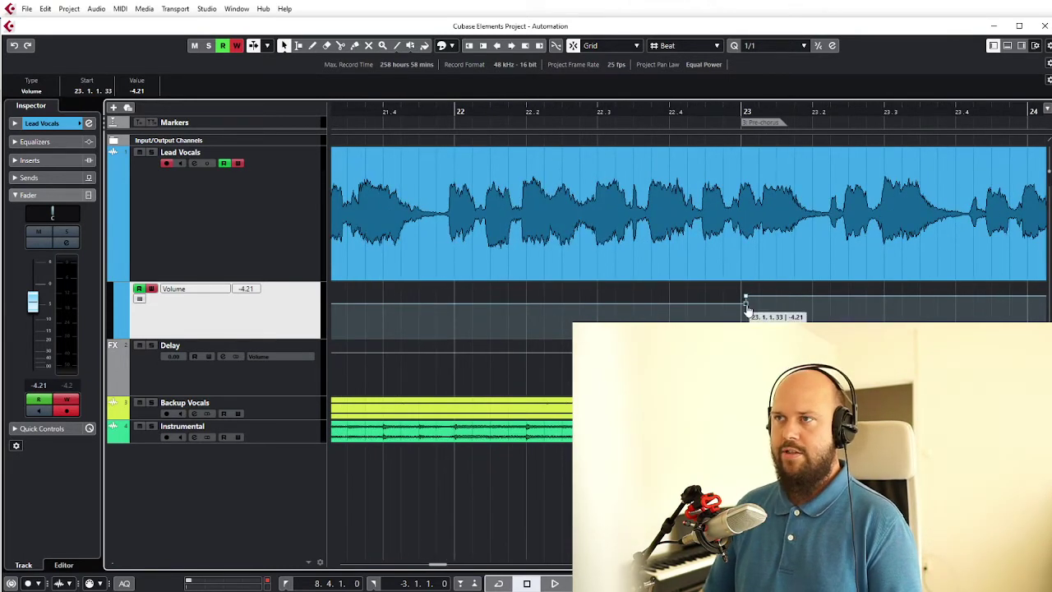
{"action": "left_click", "coordinate": [679, 110]}
{"action": "scroll", "coordinate": [670, 292], "scroll_direction": "right", "scroll_amount": 2}
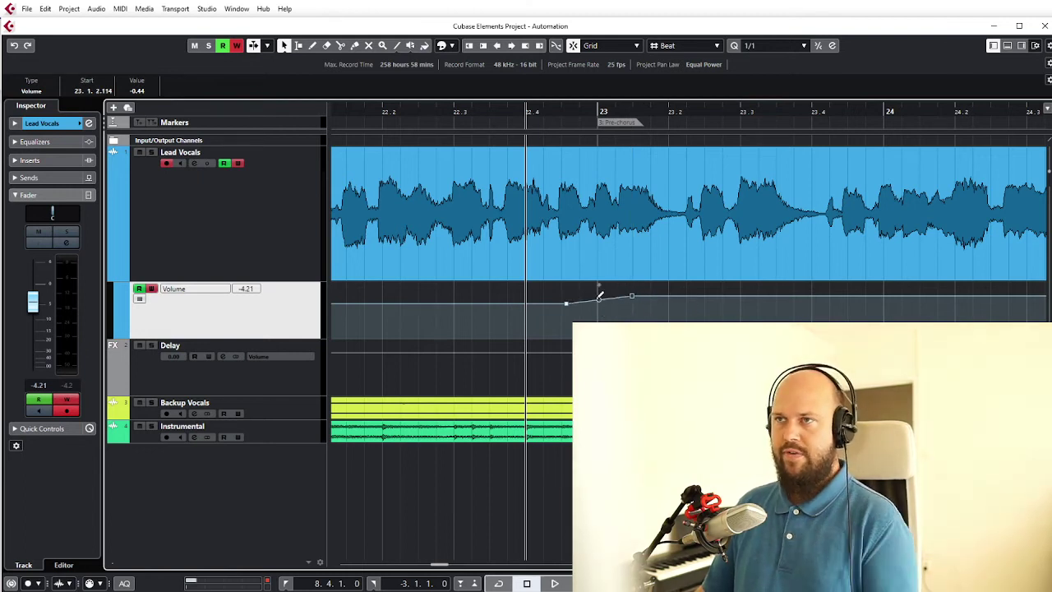
Bend the volume ramp at the bar 23 pre-chorus marker downward into a curve
{"action": "scroll", "coordinate": [601, 308], "scroll_direction": "up", "scroll_amount": 4}
{"action": "left_click", "coordinate": [602, 292]}
{"action": "left_click_drag", "start_coordinate": [600, 278], "coordinate": [582, 316]}
Play the Lead Vocals from 22.4 through the curved volume ramp at bar 23 and stop shortly after it
{"action": "key", "text": "space"}
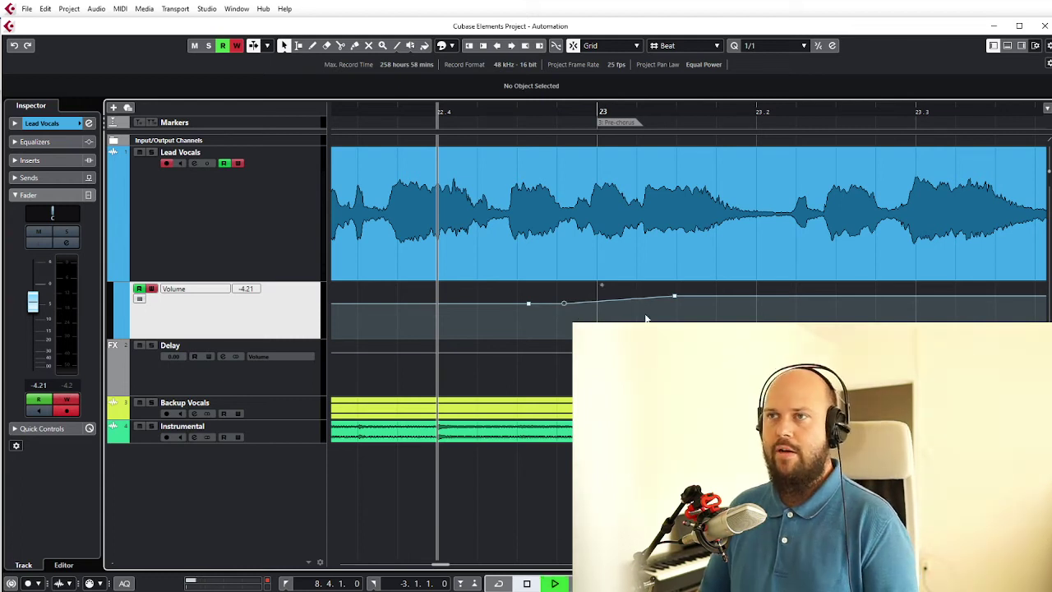
{"action": "key", "text": "g"}
{"action": "key", "text": "g"}
{"action": "key", "text": "g"}
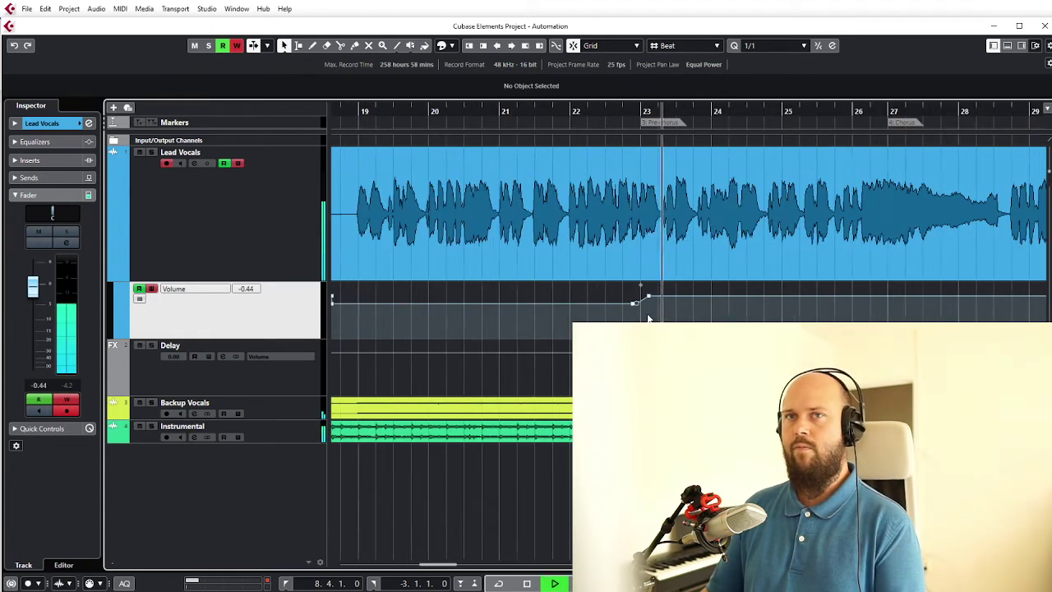
{"action": "key", "text": "space"}
{"action": "key", "text": "g"}
{"action": "key", "text": "g"}
{"action": "key", "text": "g"}
{"action": "key", "text": "g"}
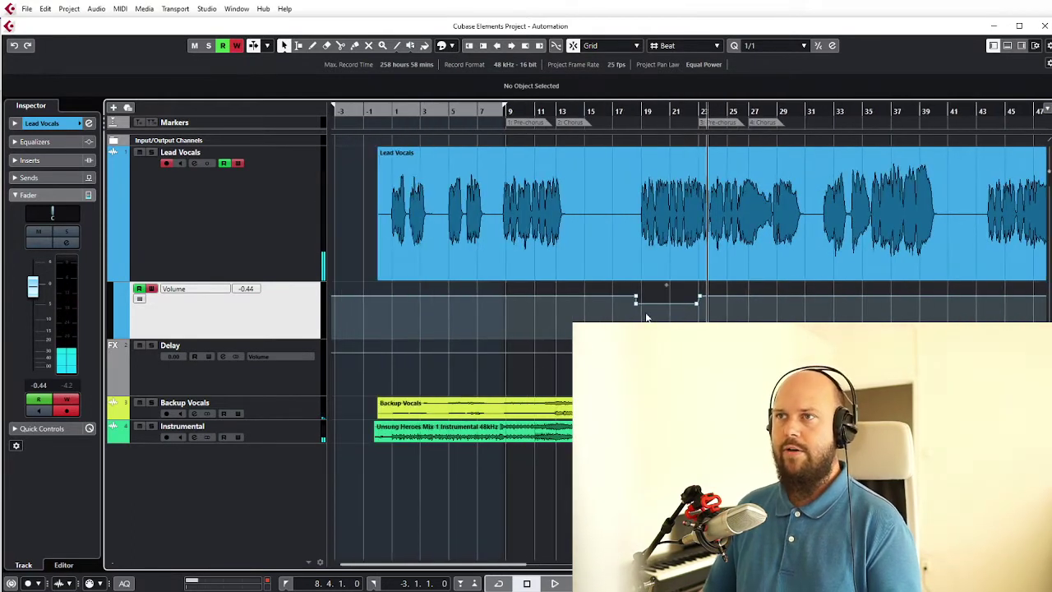
Start playback of the Lead Vocals between bars 25 and 26, shortly before the chorus marker at bar 27
{"action": "scroll", "coordinate": [646, 317], "scroll_direction": "right", "scroll_amount": 2}
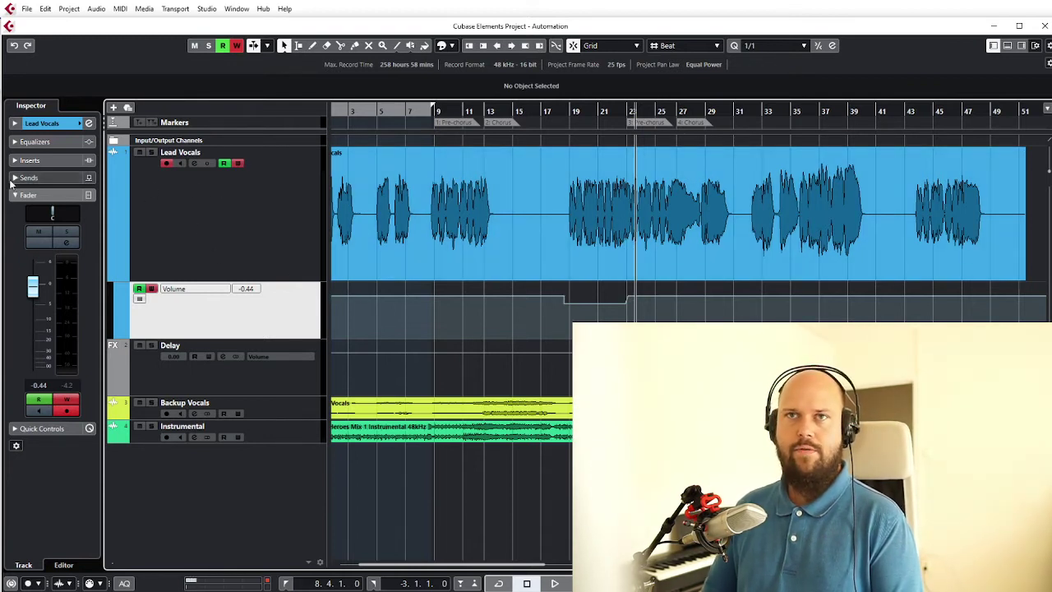
{"action": "scroll", "coordinate": [678, 177], "scroll_direction": "up", "scroll_amount": 6}
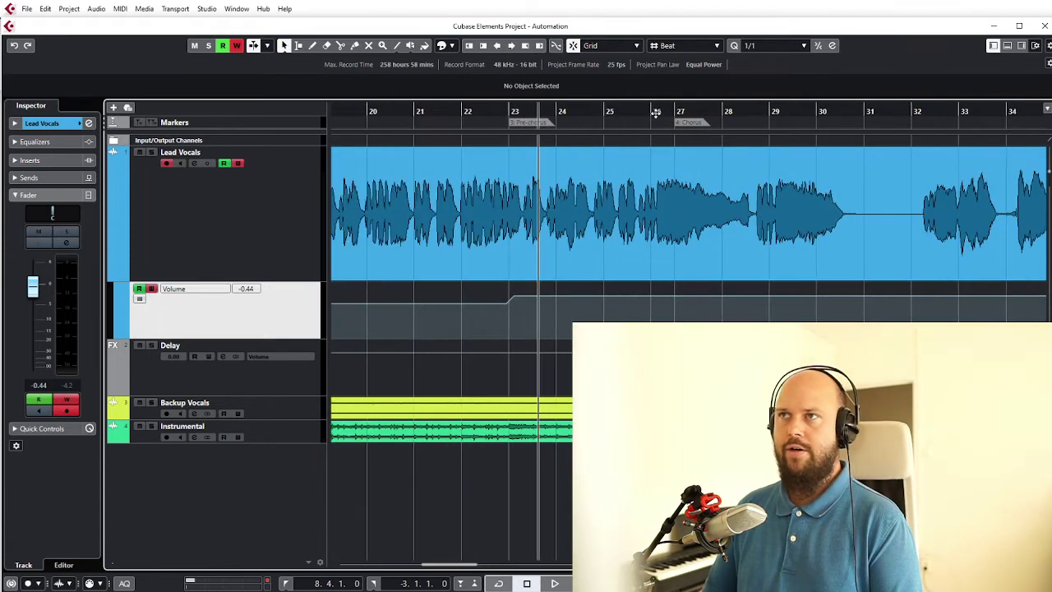
{"action": "left_click", "coordinate": [654, 112]}
{"action": "scroll", "coordinate": [695, 189], "scroll_direction": "right", "scroll_amount": 2}
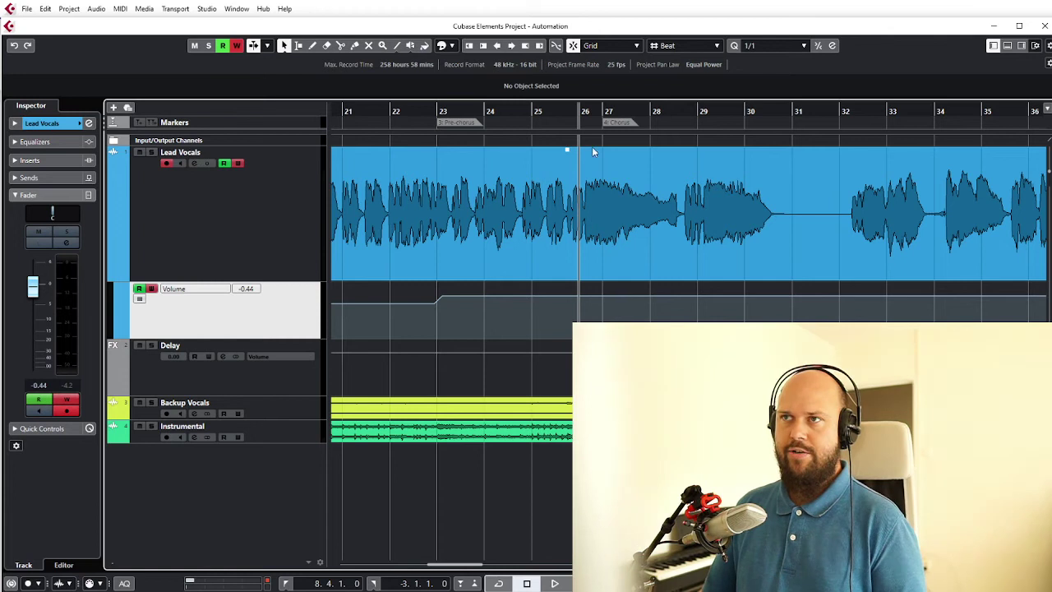
{"action": "key", "text": "h"}
{"action": "key", "text": "h"}
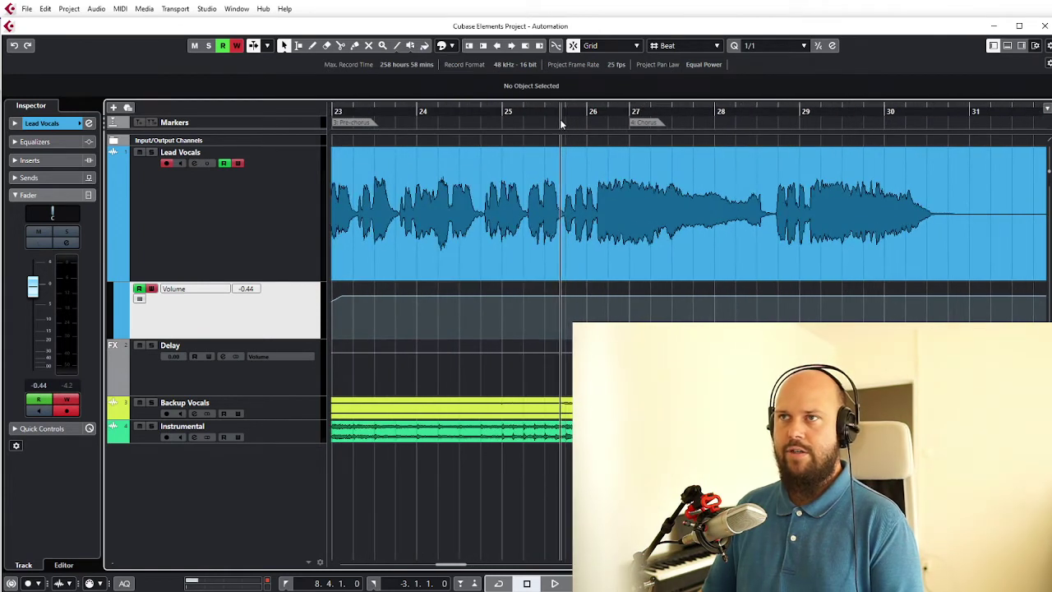
{"action": "left_click", "coordinate": [559, 118]}
{"action": "key", "text": "space"}
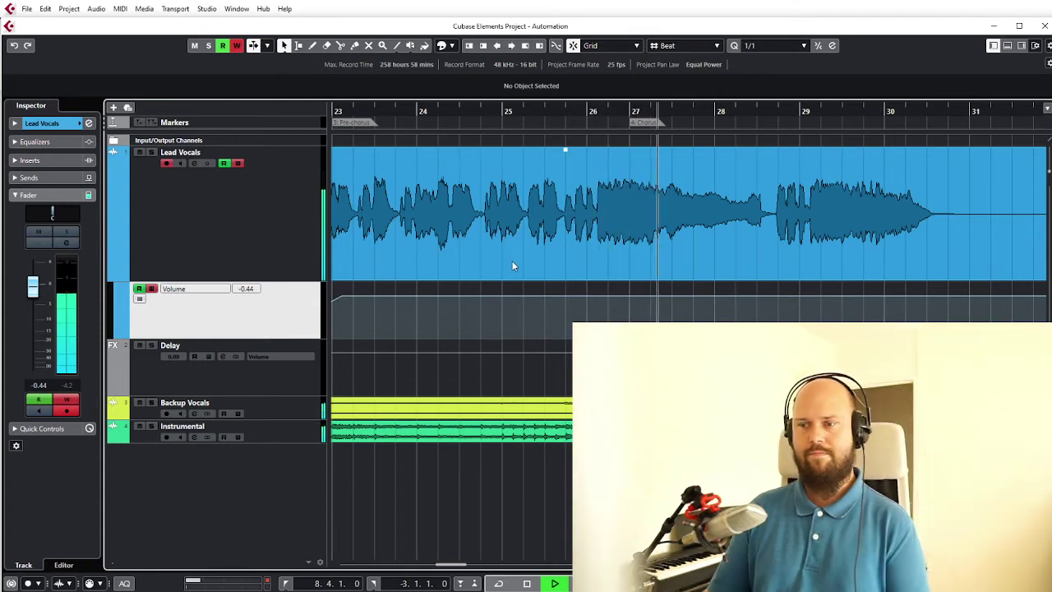
Stop playback, select the Lead Vocals track and show its sends
{"action": "key", "text": "space"}
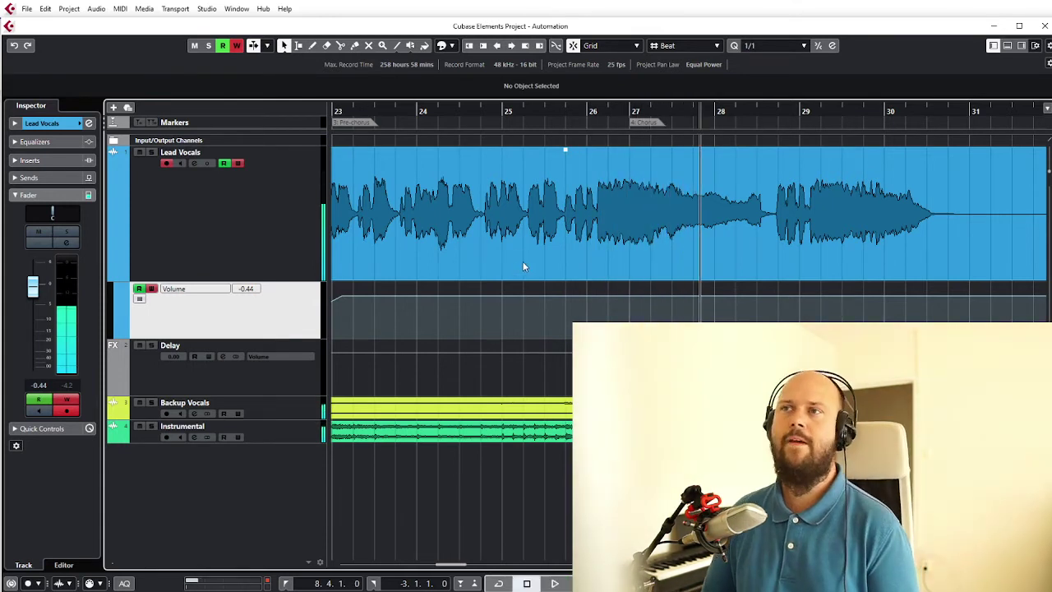
{"action": "left_click", "coordinate": [564, 112]}
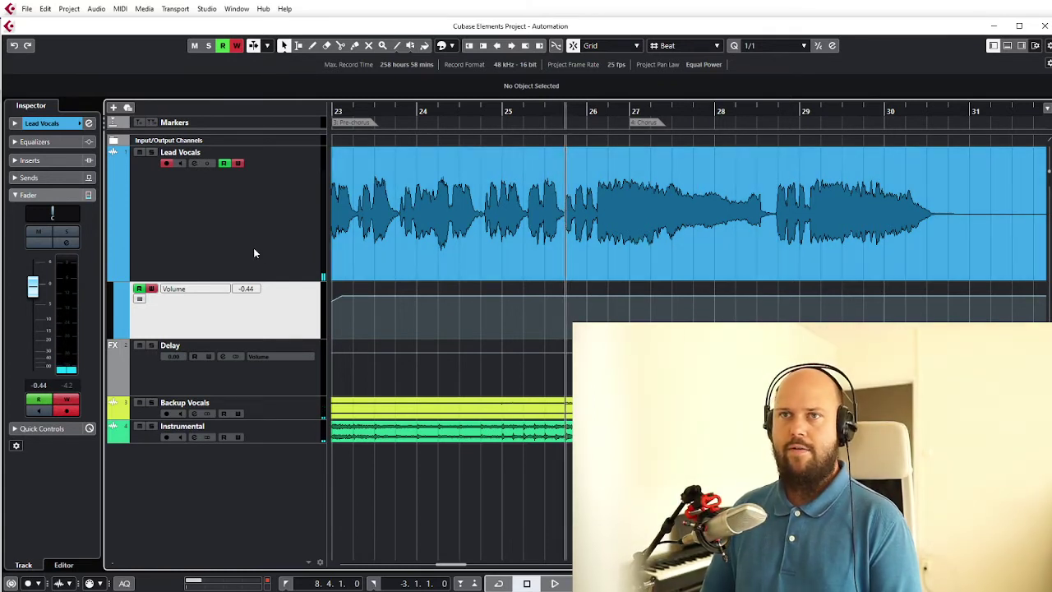
{"action": "left_click", "coordinate": [272, 250]}
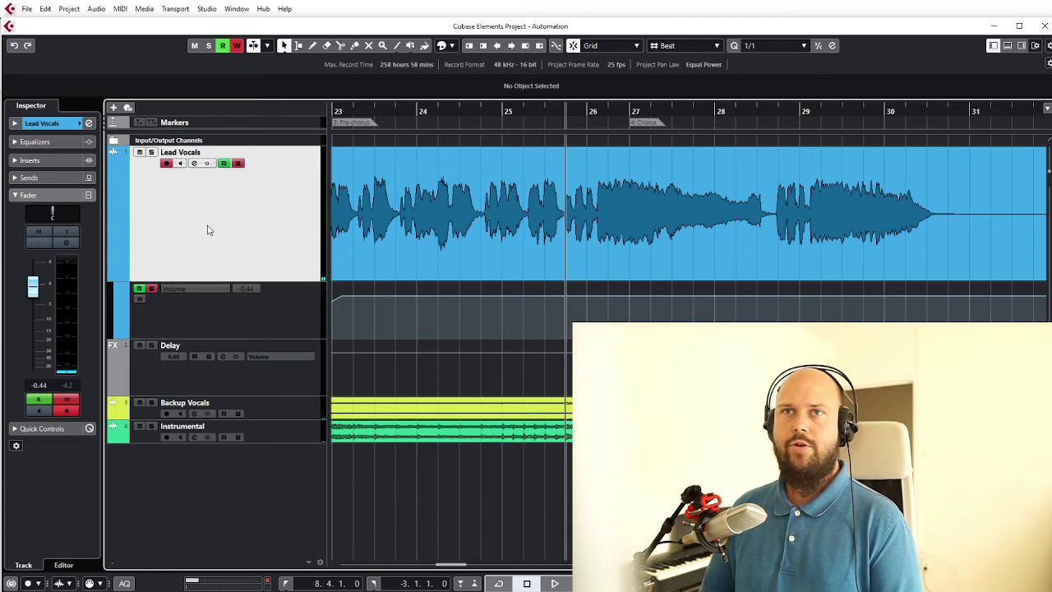
{"action": "left_click", "coordinate": [29, 177]}
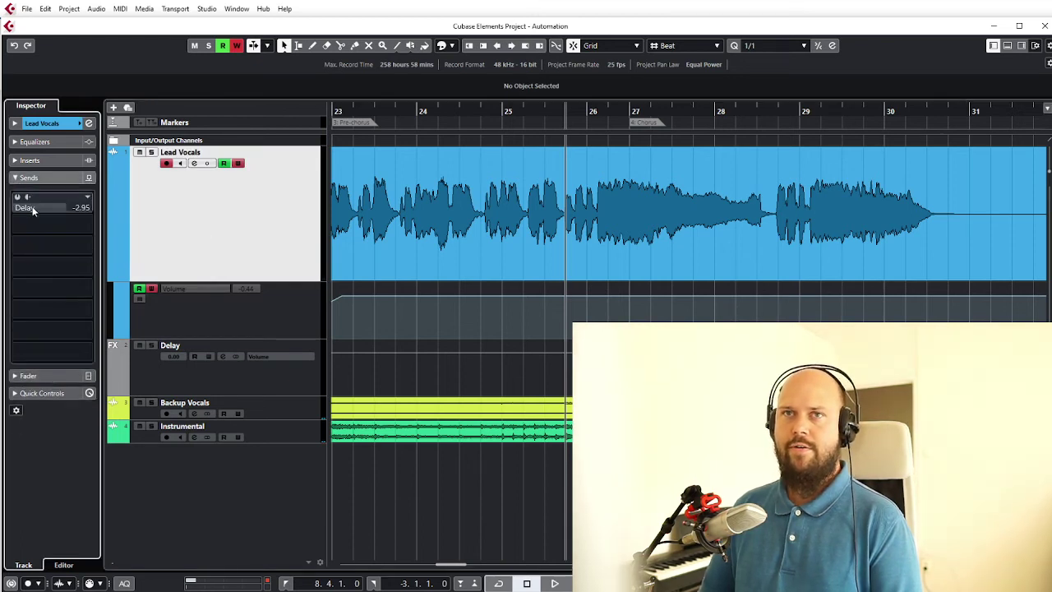
Play from bar 25 and record Delay send automation on Lead Vocals, enabling it before bar 26 and disabling it around bar 27
{"action": "left_click", "coordinate": [511, 111]}
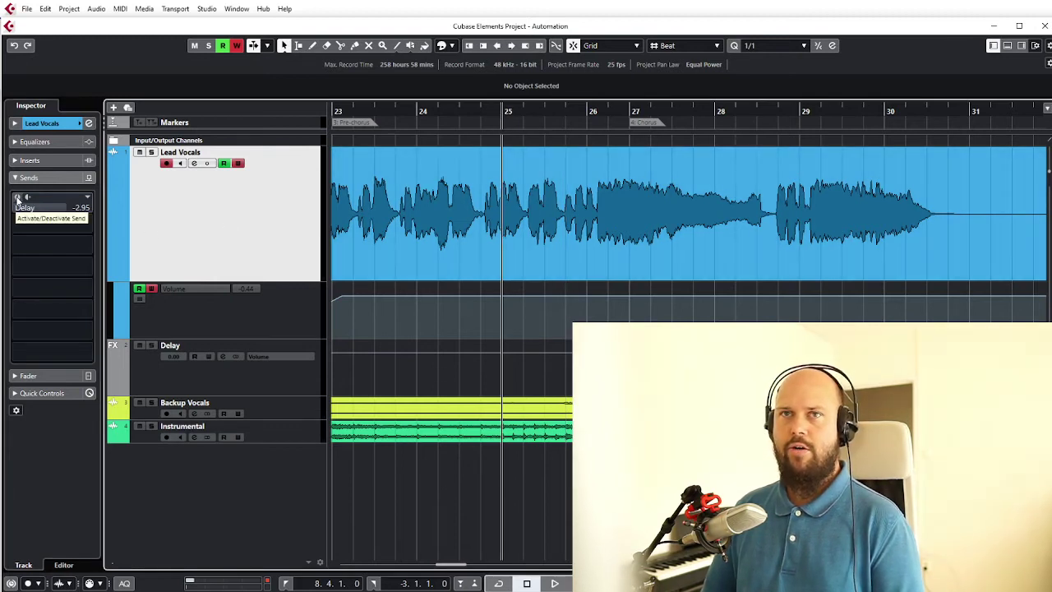
{"action": "key", "text": "space"}
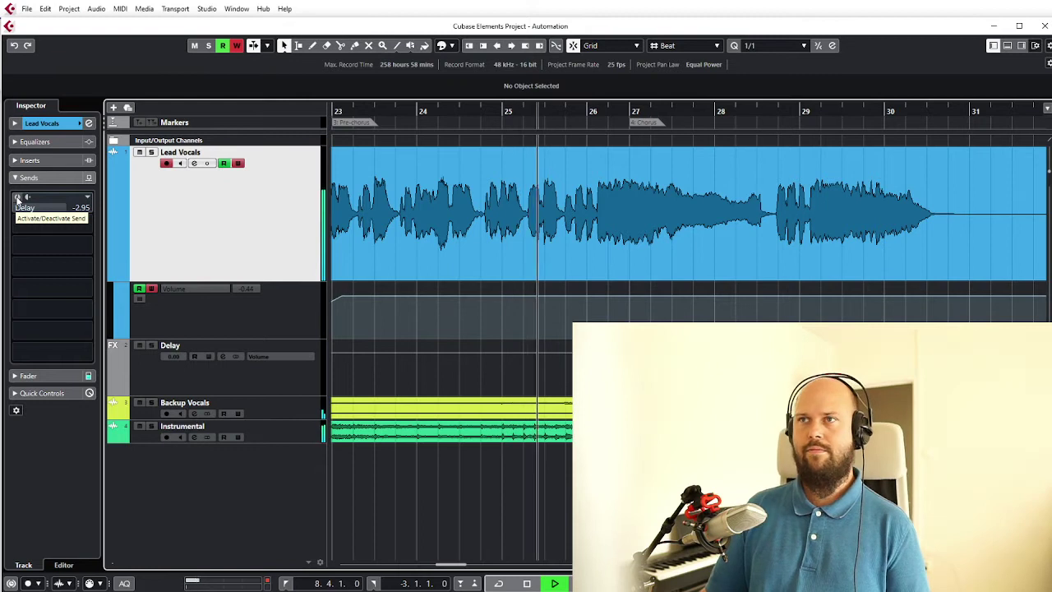
{"action": "left_click", "coordinate": [17, 199]}
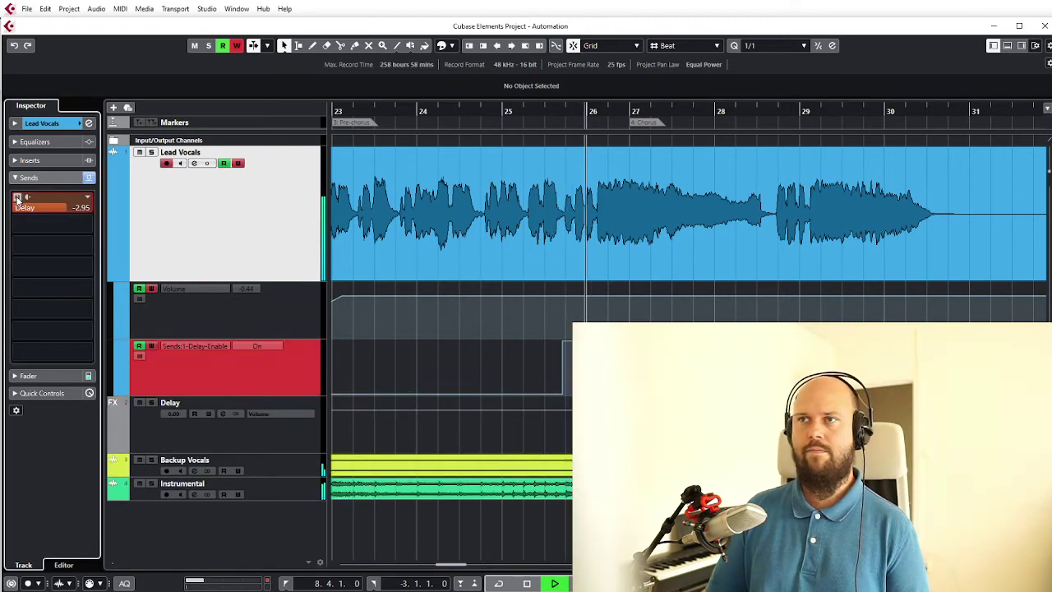
{"action": "left_click", "coordinate": [17, 199]}
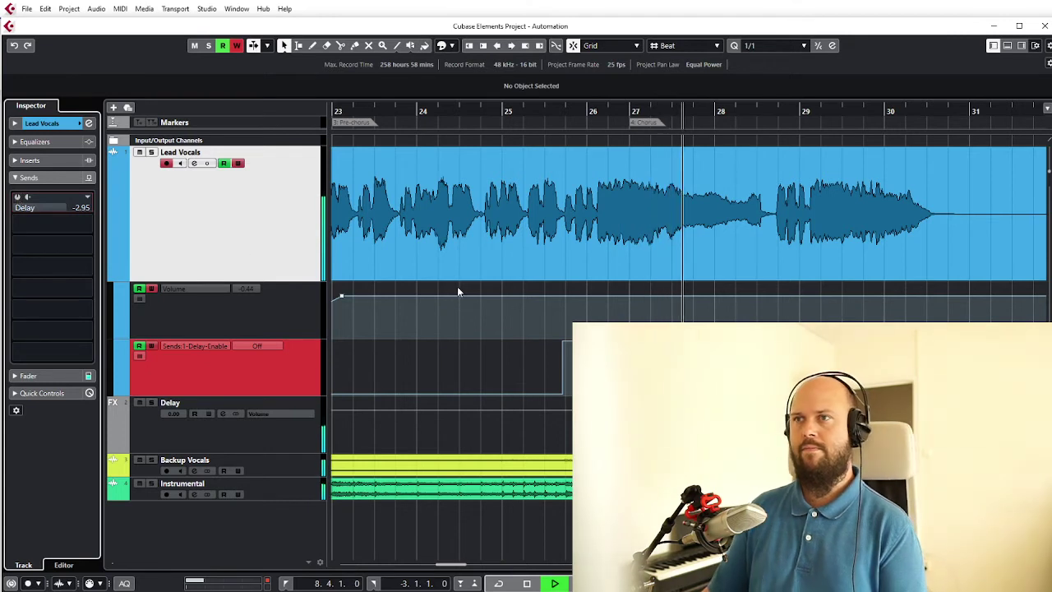
{"action": "key", "text": "space"}
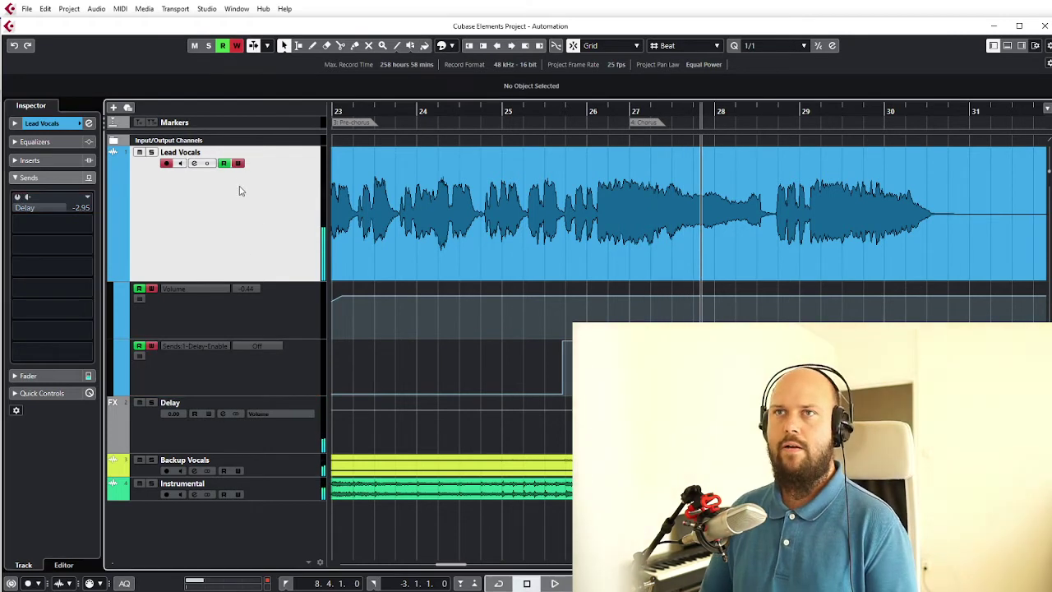
Solo the Lead Vocals and play from between bars 25 and 26 through the automated Delay send, stopping near bar 28
{"action": "left_click", "coordinate": [151, 153]}
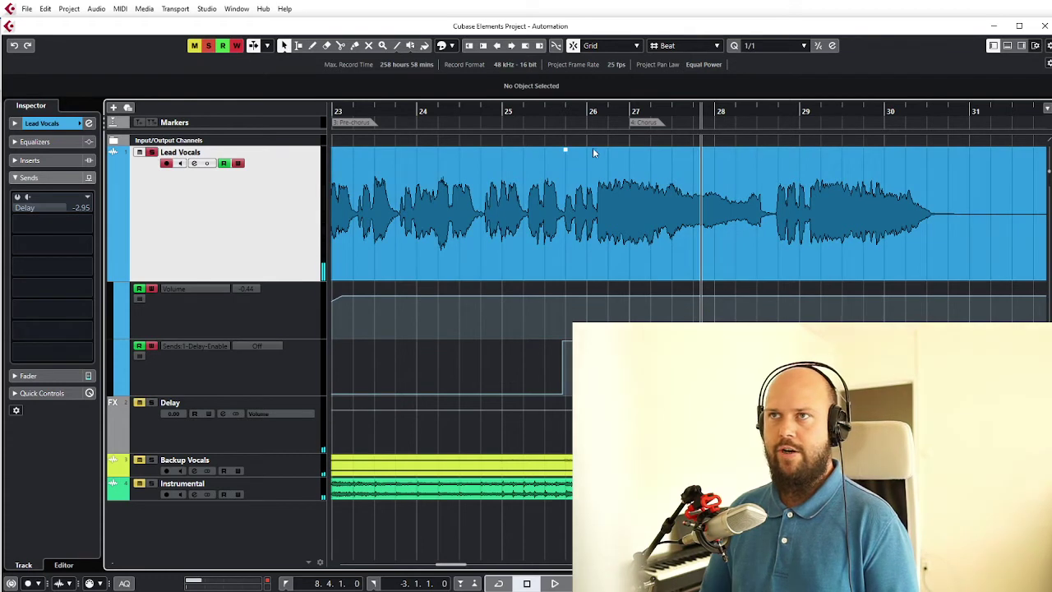
{"action": "left_click", "coordinate": [537, 111]}
{"action": "left_click", "coordinate": [544, 111]}
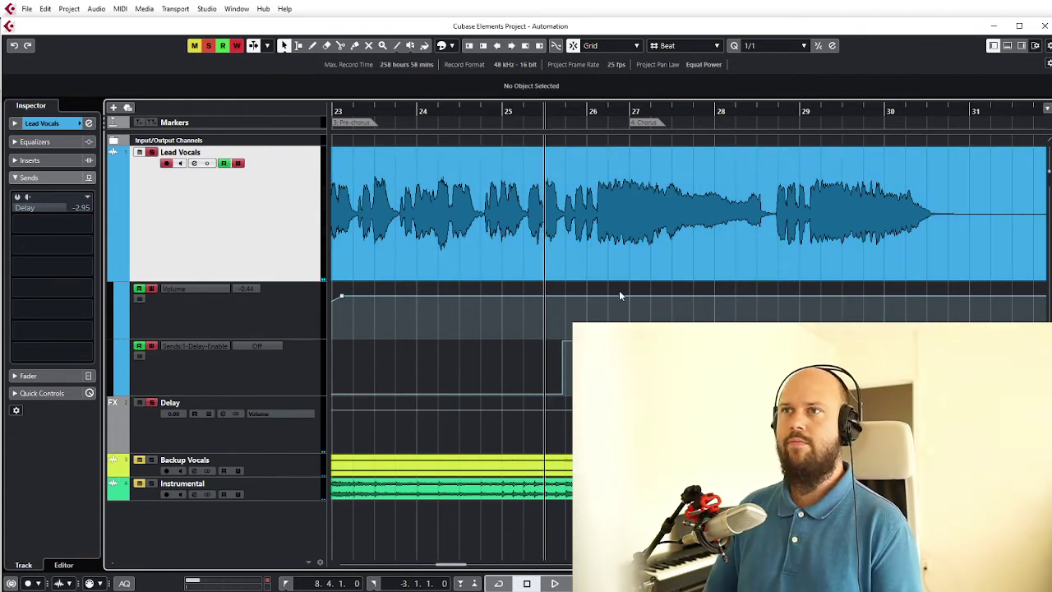
{"action": "key", "text": "space"}
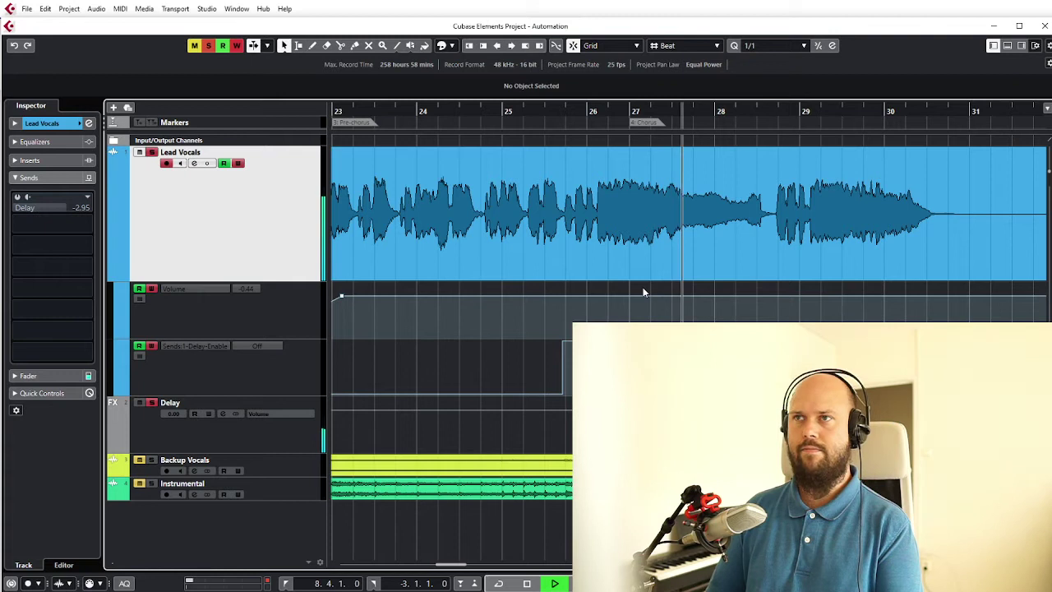
{"action": "key", "text": "space"}
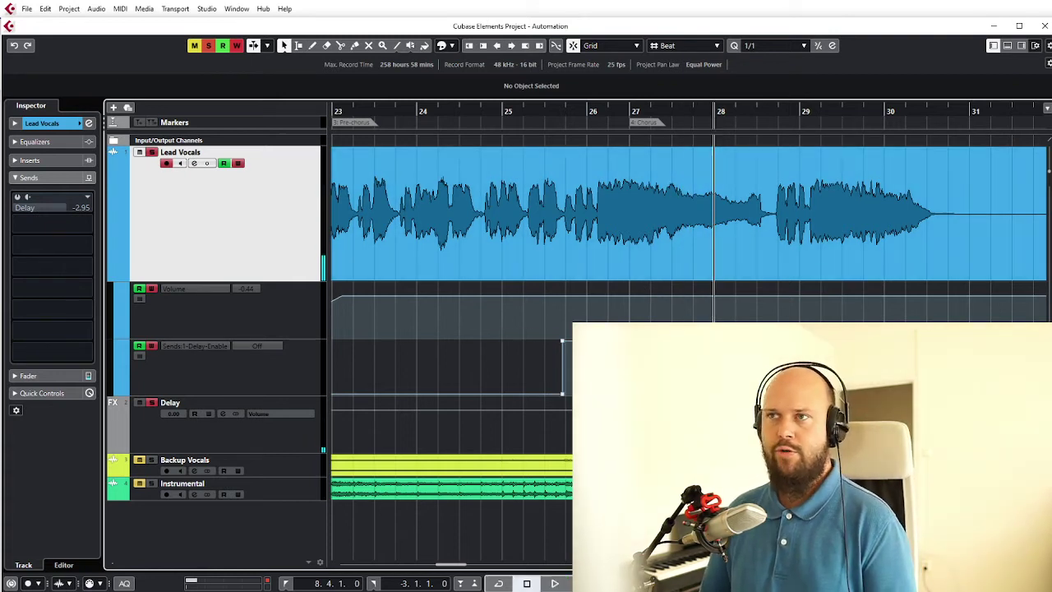
Check the Delay send's automated state by placing the cursor between bars 26 and 27 and at bar 27
{"action": "scroll", "coordinate": [607, 358], "scroll_direction": "up", "scroll_amount": 4}
{"action": "scroll", "coordinate": [805, 354], "scroll_direction": "down", "scroll_amount": 4}
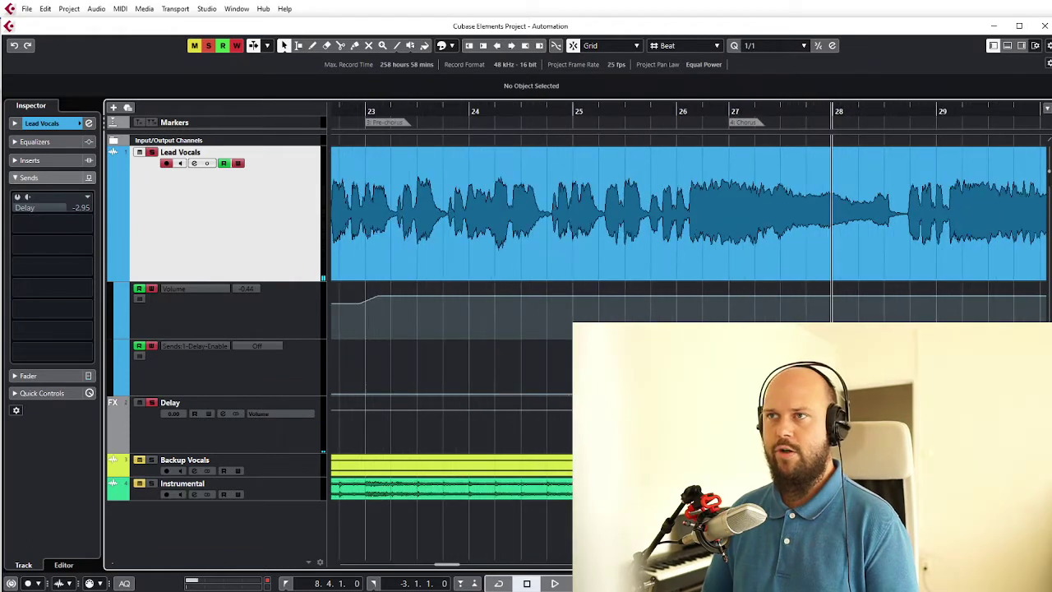
{"action": "left_click_drag", "start_coordinate": [710, 107], "coordinate": [712, 120]}
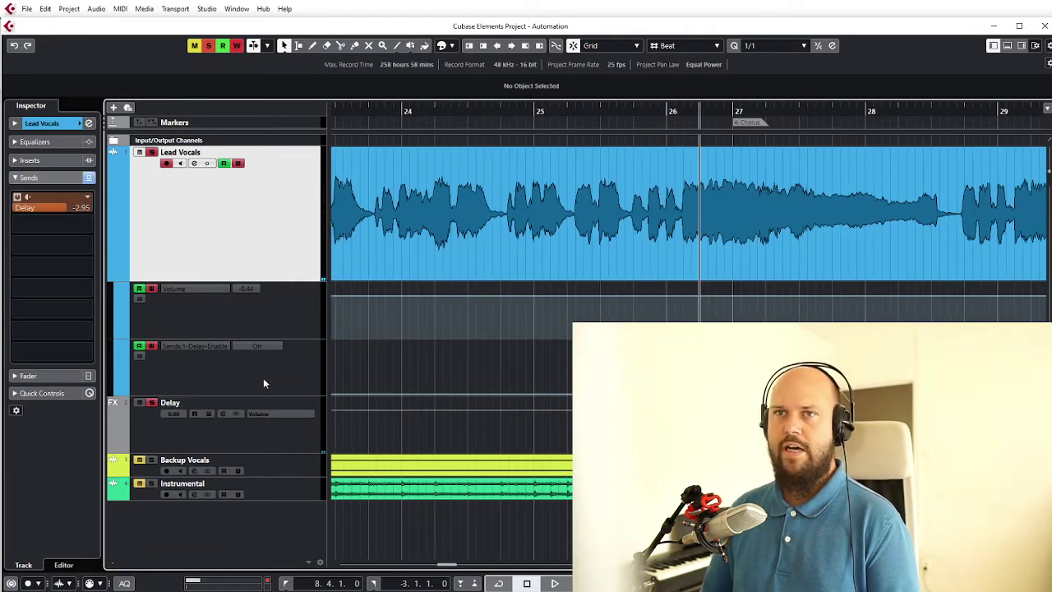
{"action": "key", "text": "h"}
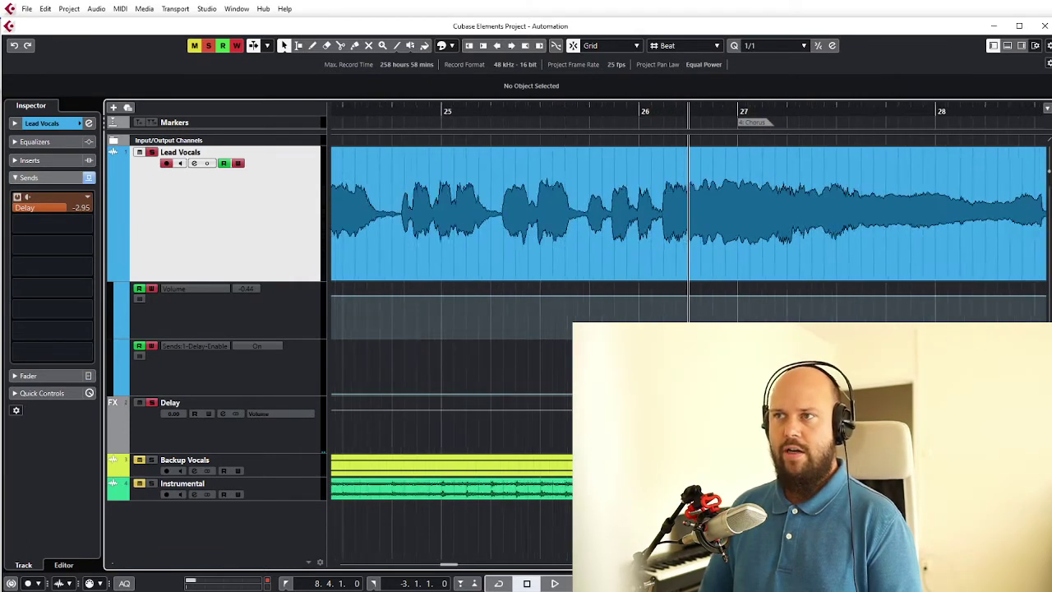
{"action": "scroll", "coordinate": [858, 219], "scroll_direction": "down", "scroll_amount": 1}
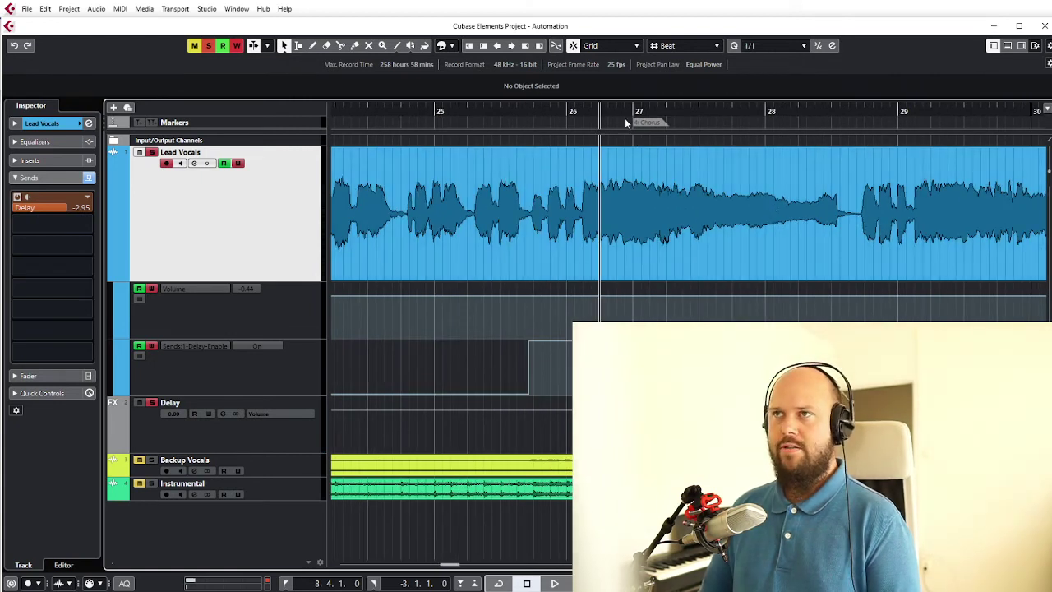
{"action": "left_click", "coordinate": [632, 112]}
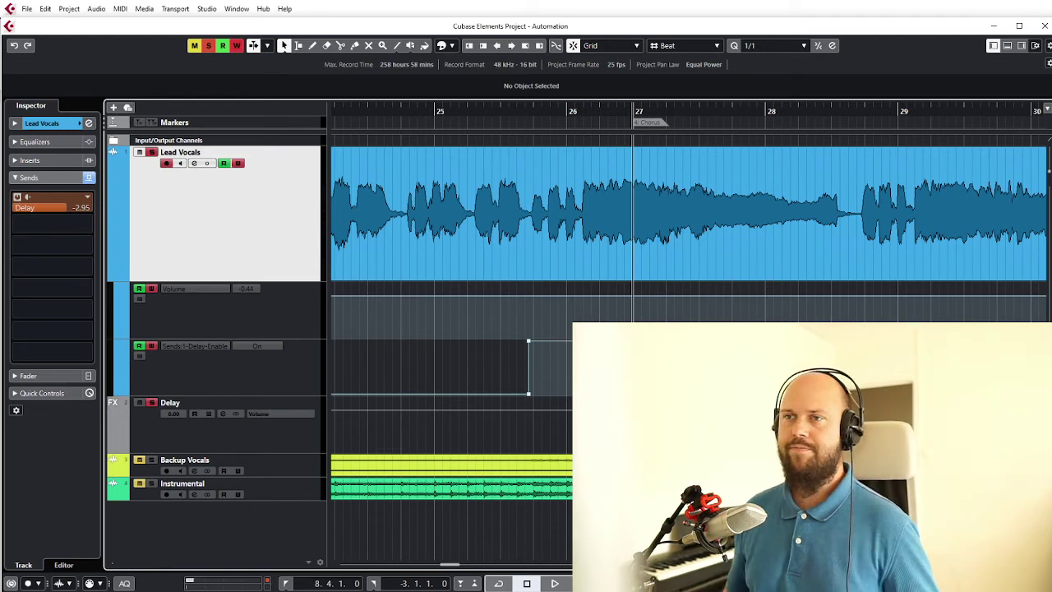
Compare the Volume and Sends:1-Delay-Enable automation lanes of the Lead Vocals across the surrounding song sections
{"action": "key", "text": "g"}
{"action": "key", "text": "g"}
{"action": "key", "text": "g"}
{"action": "key", "text": "g"}
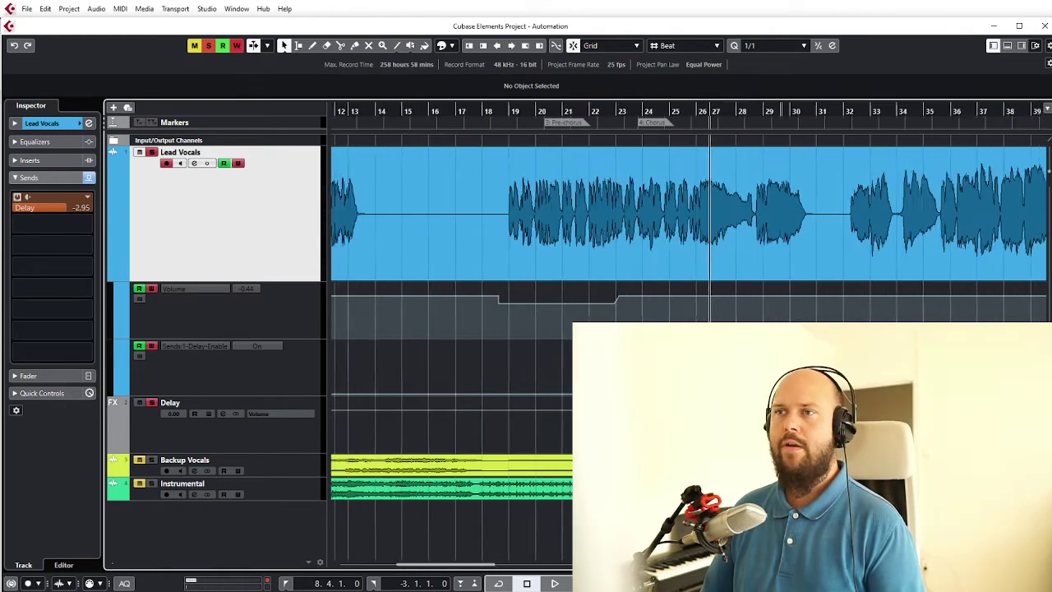
{"action": "scroll", "coordinate": [688, 316], "scroll_direction": "right", "scroll_amount": 1}
{"action": "left_click", "coordinate": [288, 313]}
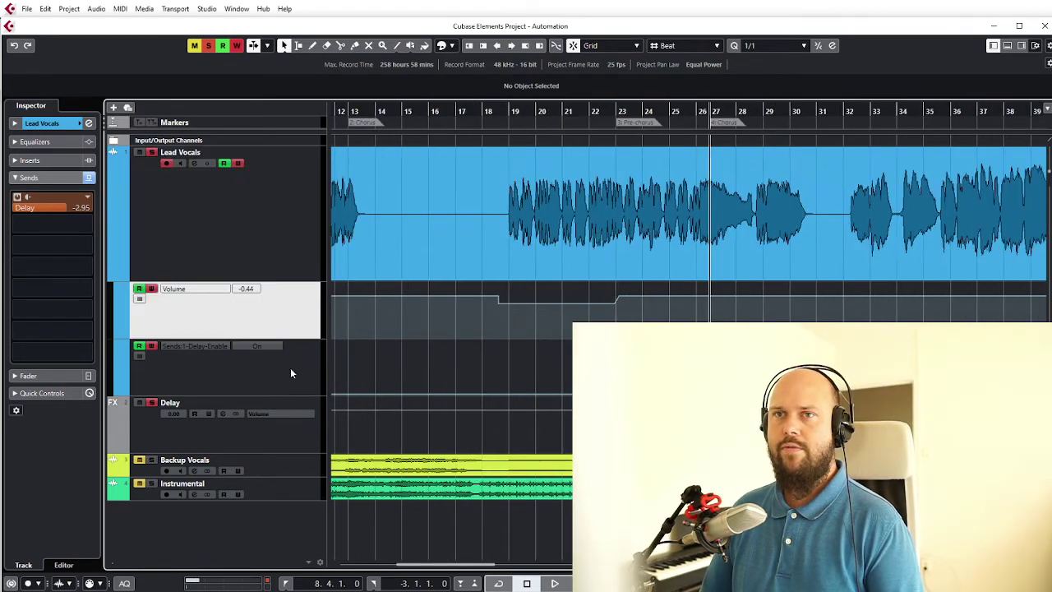
{"action": "left_click", "coordinate": [289, 368]}
{"action": "left_click", "coordinate": [271, 312]}
{"action": "left_click", "coordinate": [272, 369]}
{"action": "left_click", "coordinate": [245, 328]}
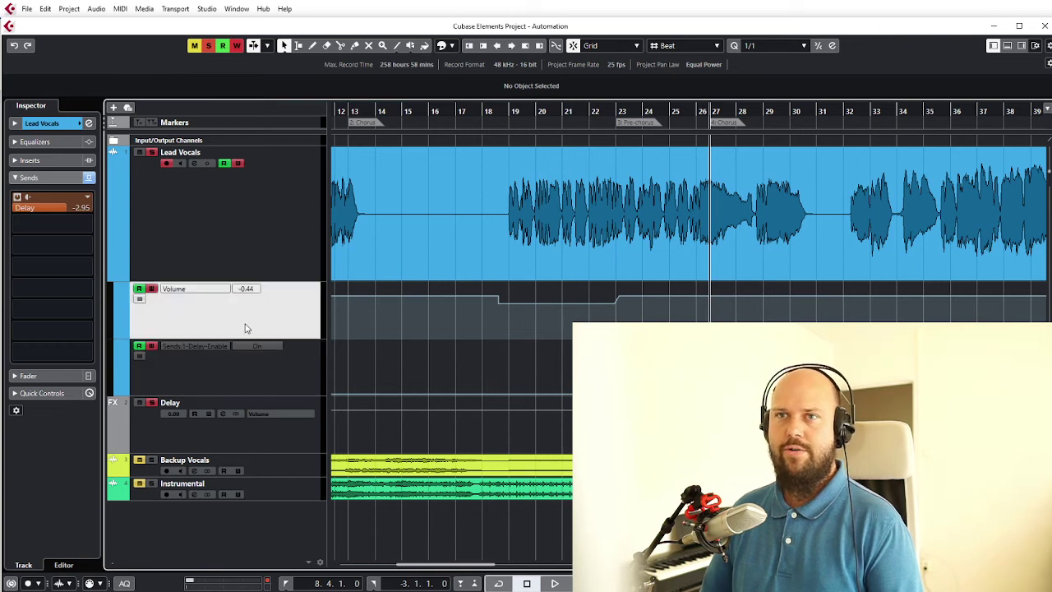
{"action": "left_click", "coordinate": [181, 381]}
{"action": "left_click", "coordinate": [190, 334]}
{"action": "left_click", "coordinate": [196, 370]}
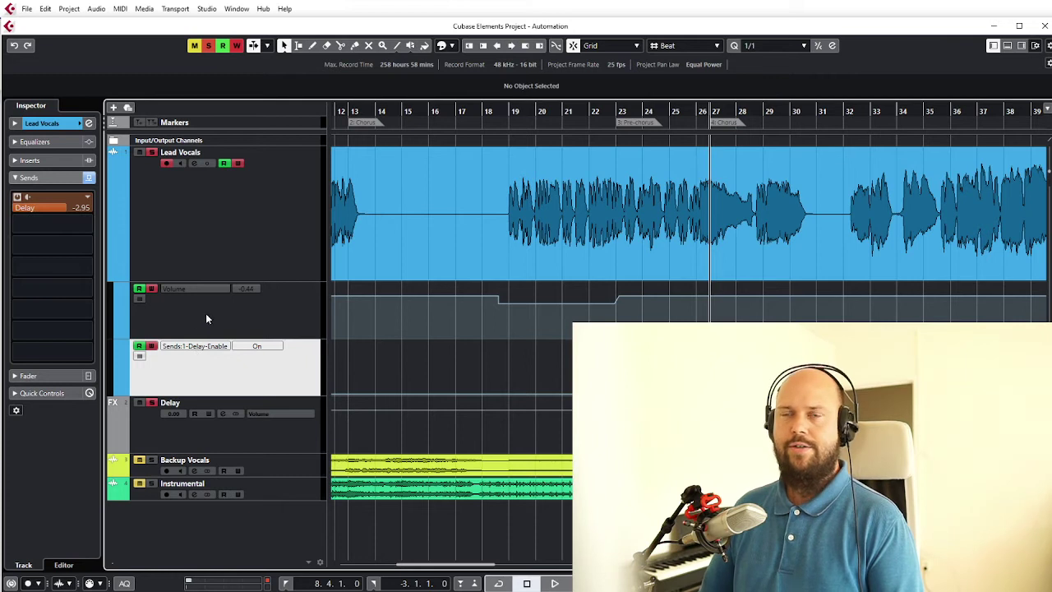
{"action": "left_click", "coordinate": [207, 319]}
{"action": "left_click", "coordinate": [217, 371]}
{"action": "scroll", "coordinate": [507, 319], "scroll_direction": "down", "scroll_amount": 2}
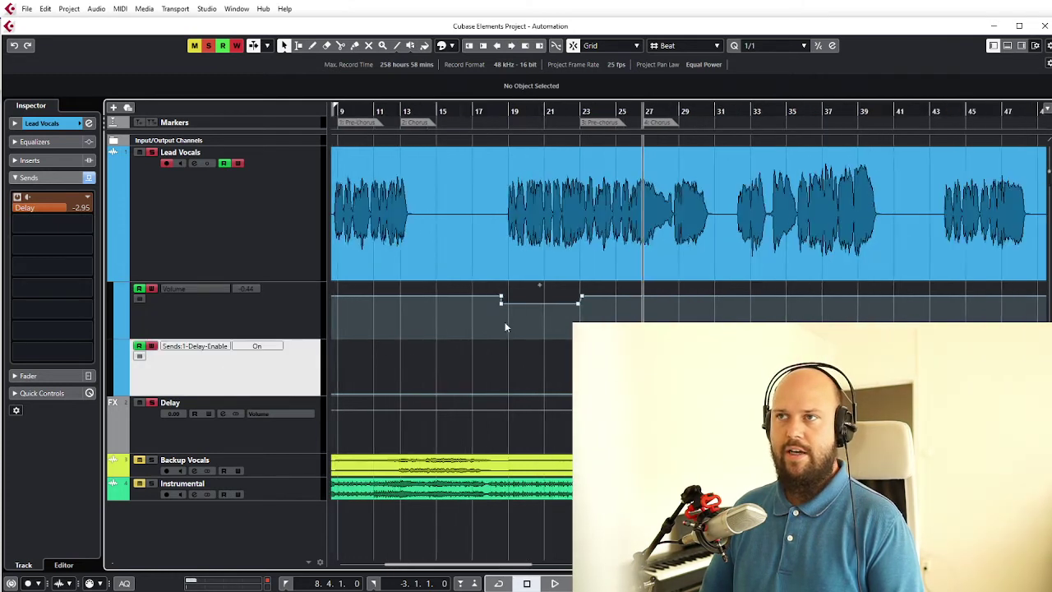
Play Lead Vocals from just after bar 19, record panner automation to both sides, and return the pan to C near bar 22
{"action": "left_click", "coordinate": [520, 120]}
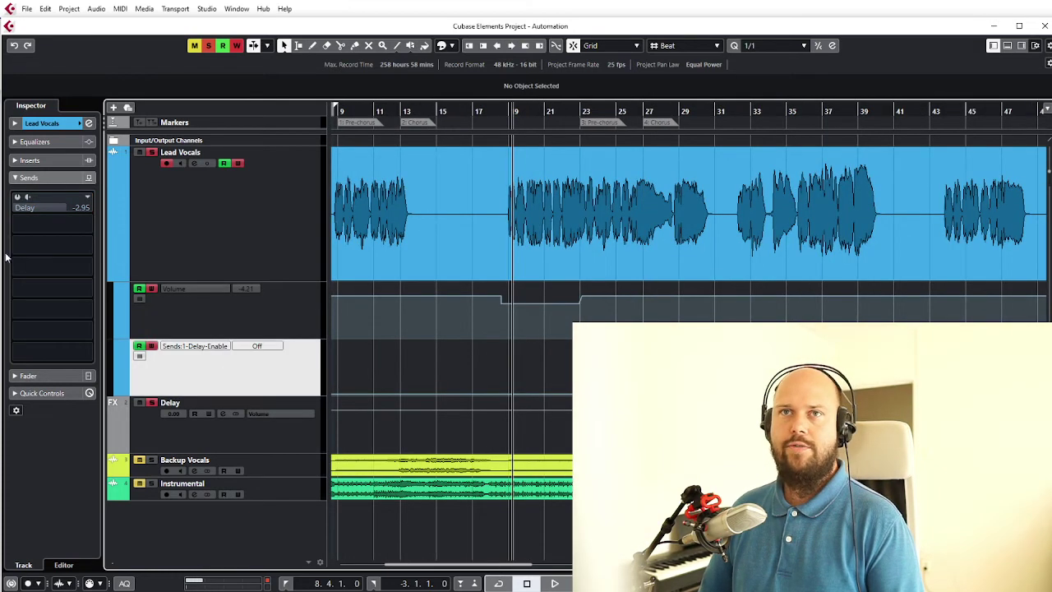
{"action": "left_click", "coordinate": [29, 376]}
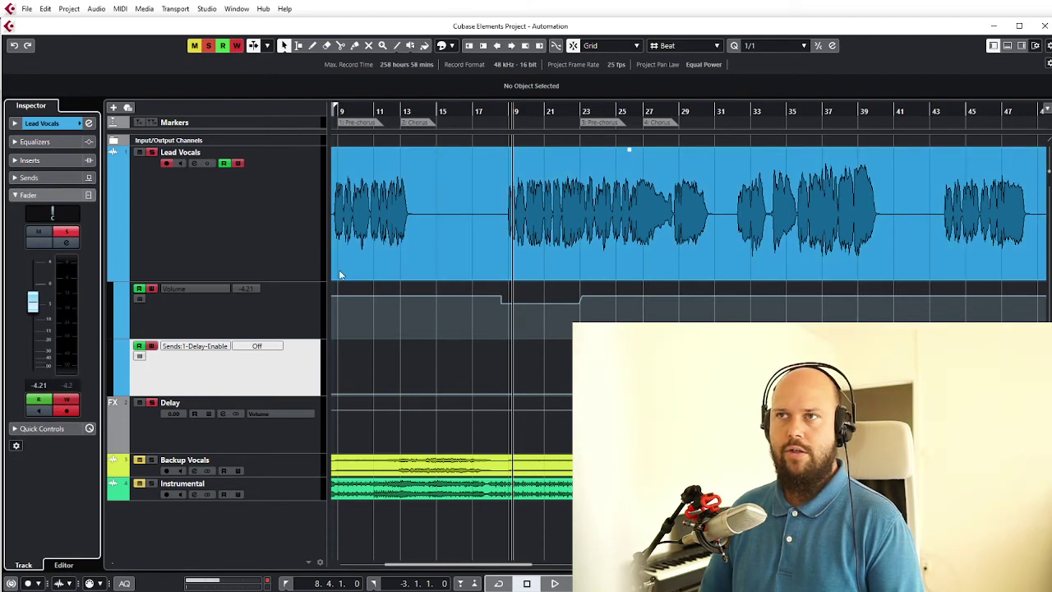
{"action": "scroll", "coordinate": [342, 278], "scroll_direction": "up", "scroll_amount": 4}
{"action": "scroll", "coordinate": [515, 267], "scroll_direction": "right", "scroll_amount": 2}
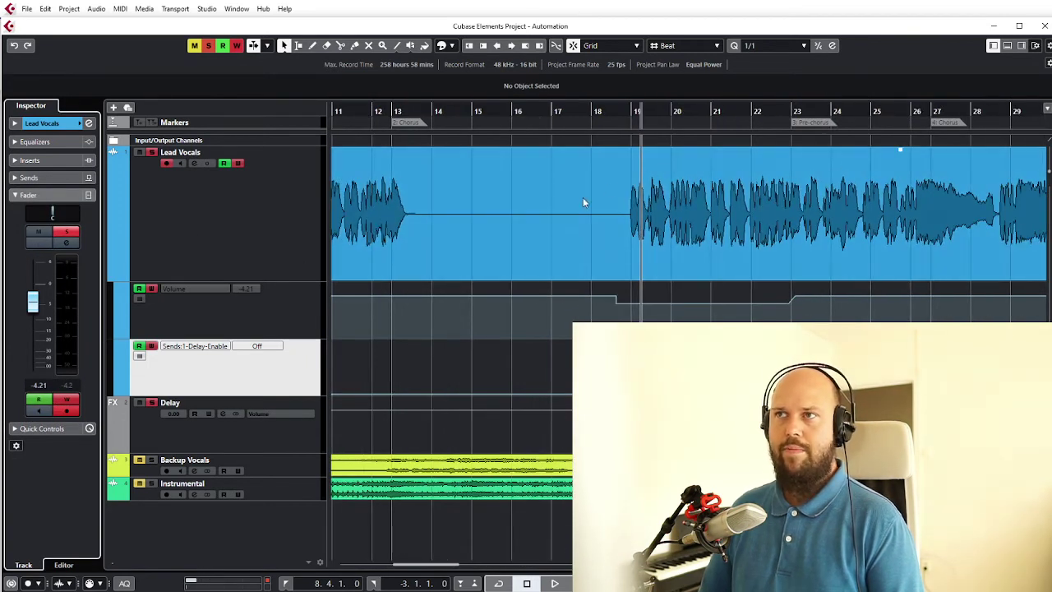
{"action": "key", "text": "space"}
{"action": "mouse_move", "coordinate": [77, 211]}
{"action": "left_mouse_down"}
{"action": "mouse_move", "coordinate": [27, 211]}
{"action": "mouse_move", "coordinate": [76, 211]}
{"action": "mouse_move", "coordinate": [49, 211]}
{"action": "left_mouse_up"}
{"action": "double_click", "coordinate": [54, 218]}
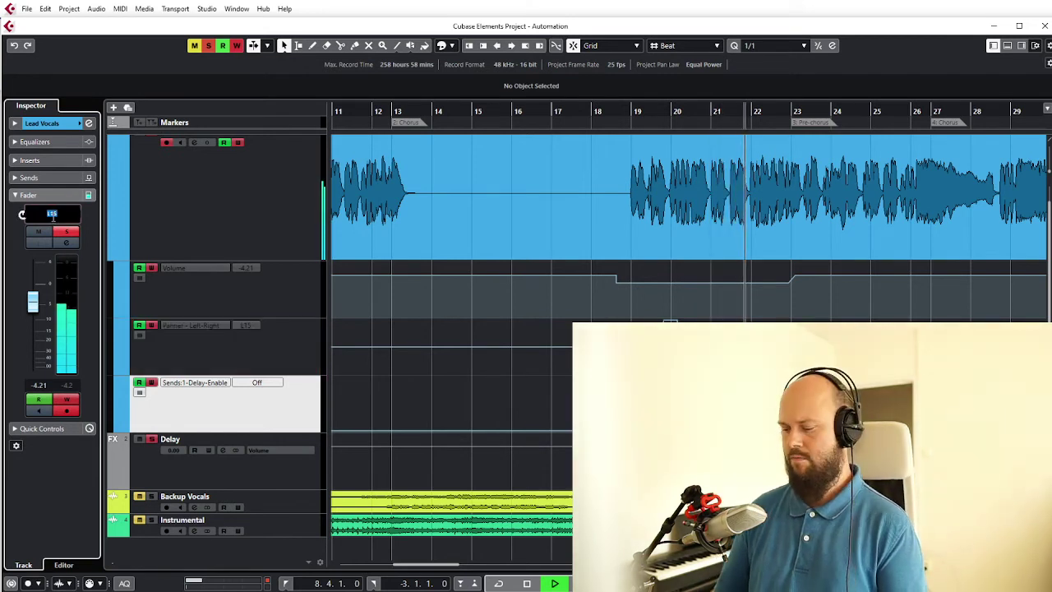
{"action": "type", "text": "c"}
{"action": "key", "text": "Return"}
{"action": "key", "text": "space"}
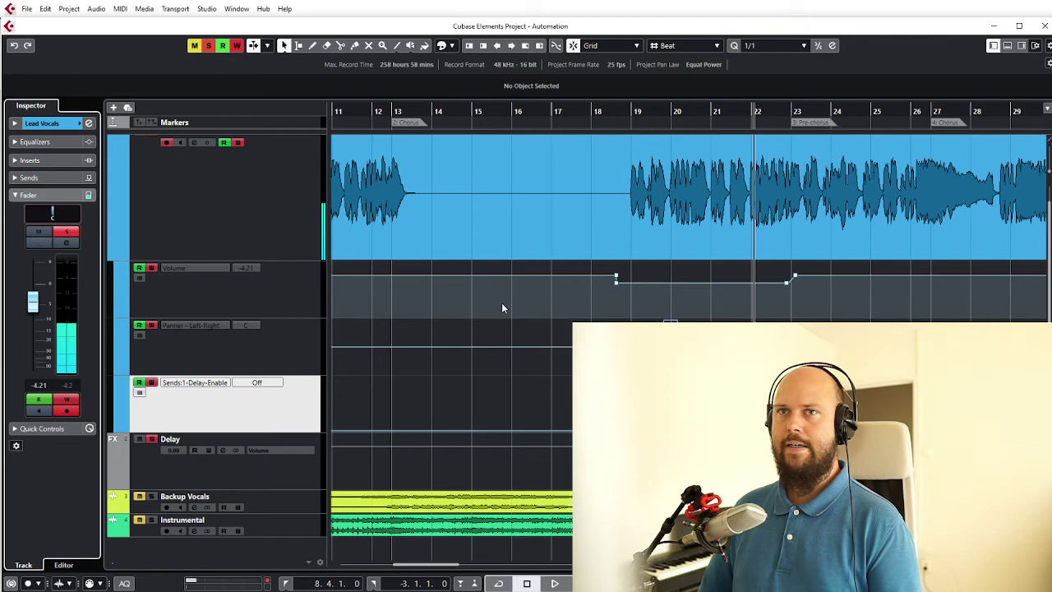
Turn off solo for all tracks and select the Lead Vocals track
{"action": "key", "text": "g"}
{"action": "key", "text": "g"}
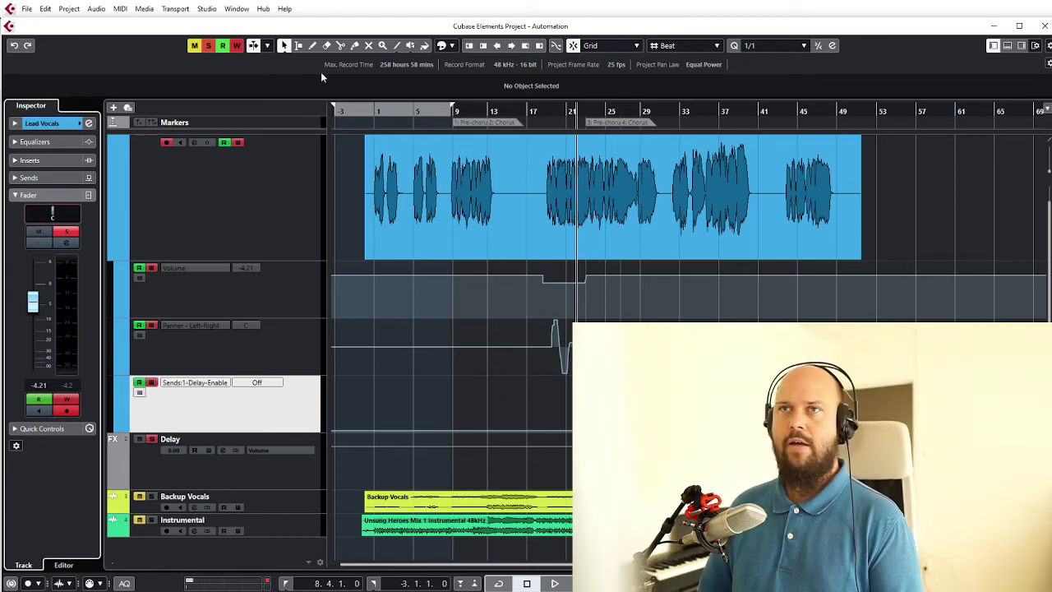
{"action": "left_click", "coordinate": [209, 45]}
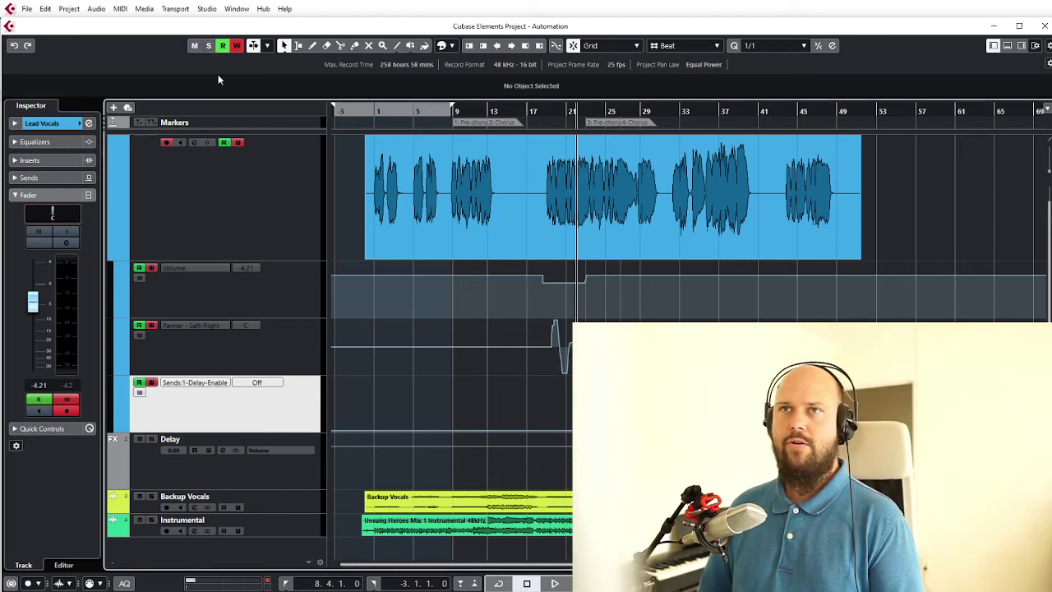
{"action": "left_click", "coordinate": [258, 213]}
{"action": "left_click", "coordinate": [405, 292]}
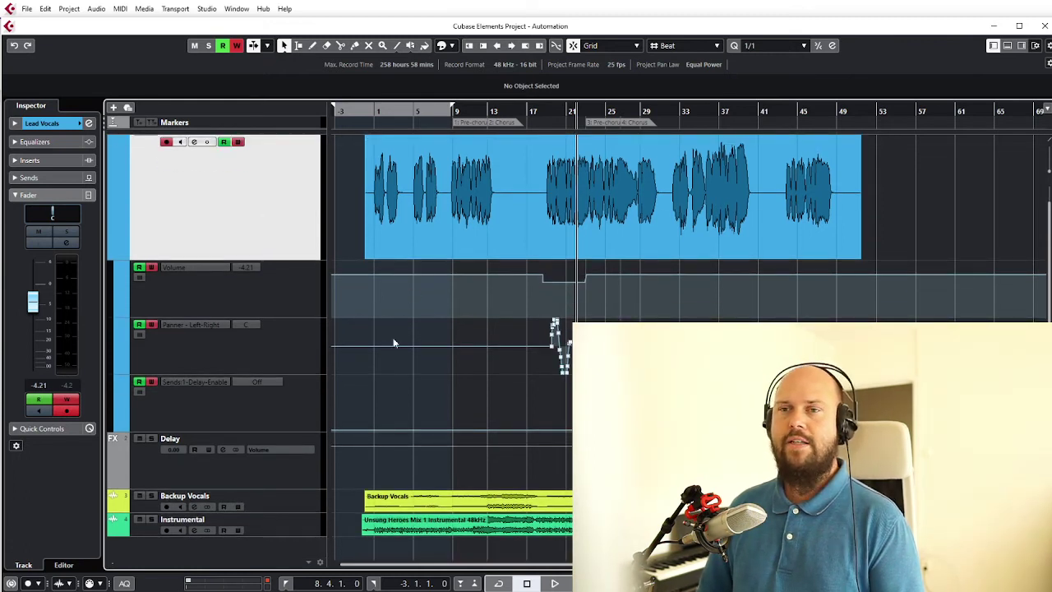
Select the Instrumental track and enlarge its height to show the stereo waveform in detail
{"action": "left_click", "coordinate": [300, 530]}
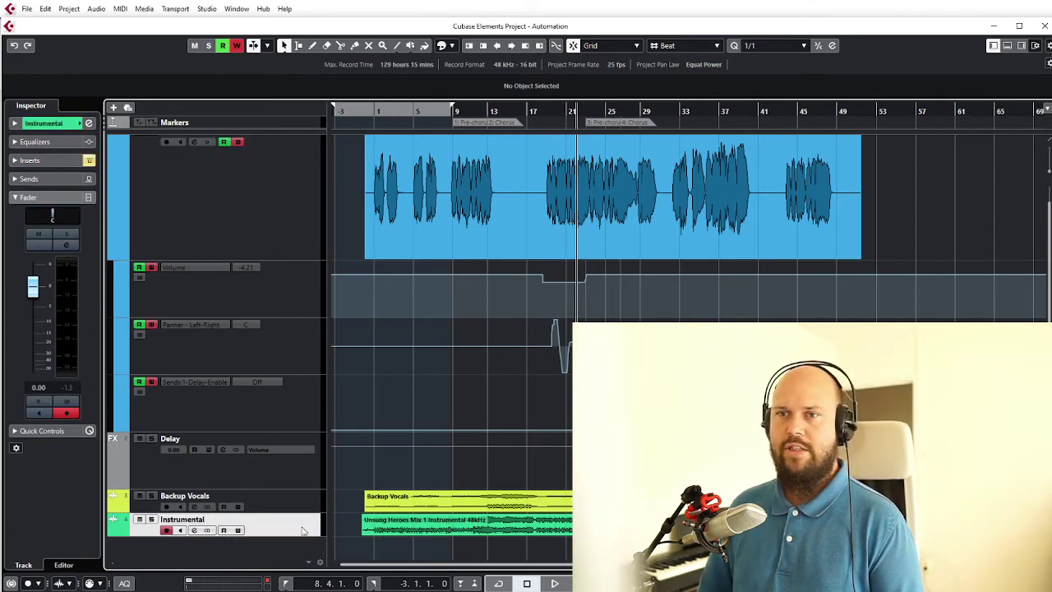
{"action": "left_click", "coordinate": [305, 506]}
{"action": "left_click", "coordinate": [304, 534]}
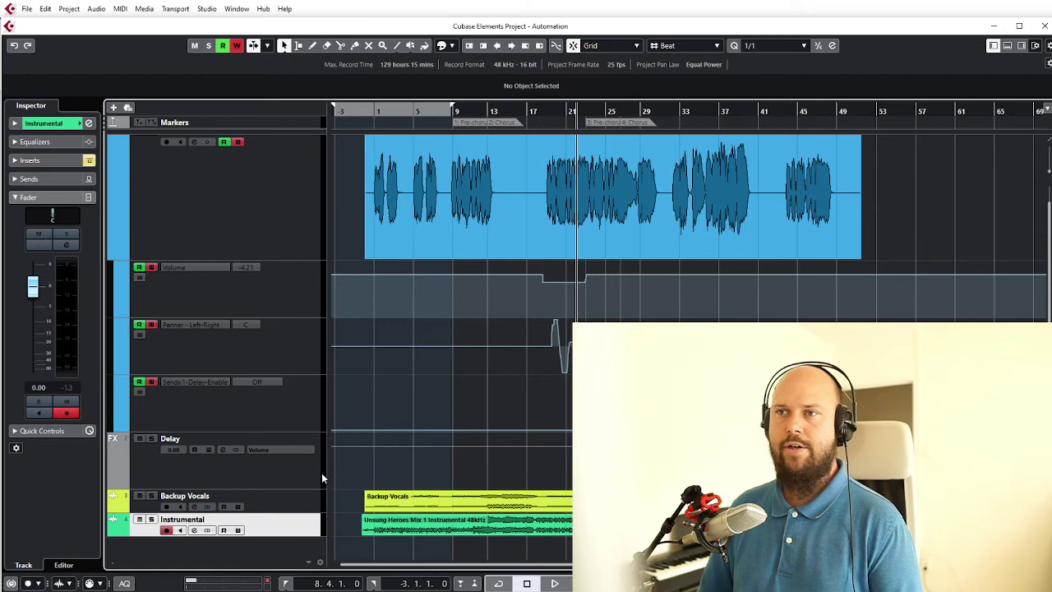
{"action": "left_click_drag", "start_coordinate": [287, 534], "coordinate": [251, 589]}
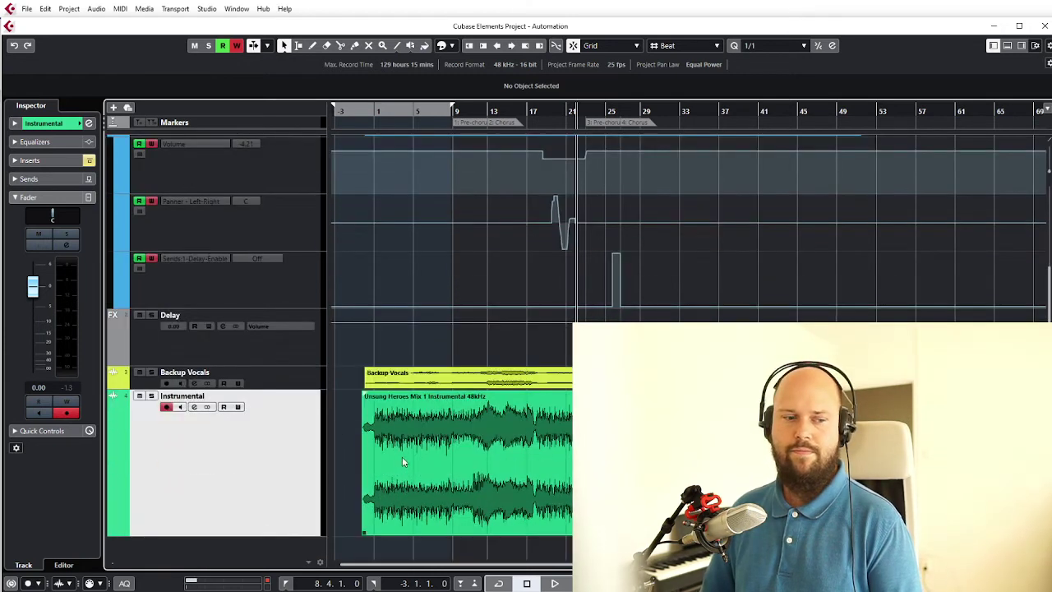
{"action": "scroll", "coordinate": [510, 415], "scroll_direction": "up", "scroll_amount": 5}
{"action": "scroll", "coordinate": [507, 394], "scroll_direction": "left", "scroll_amount": 4}
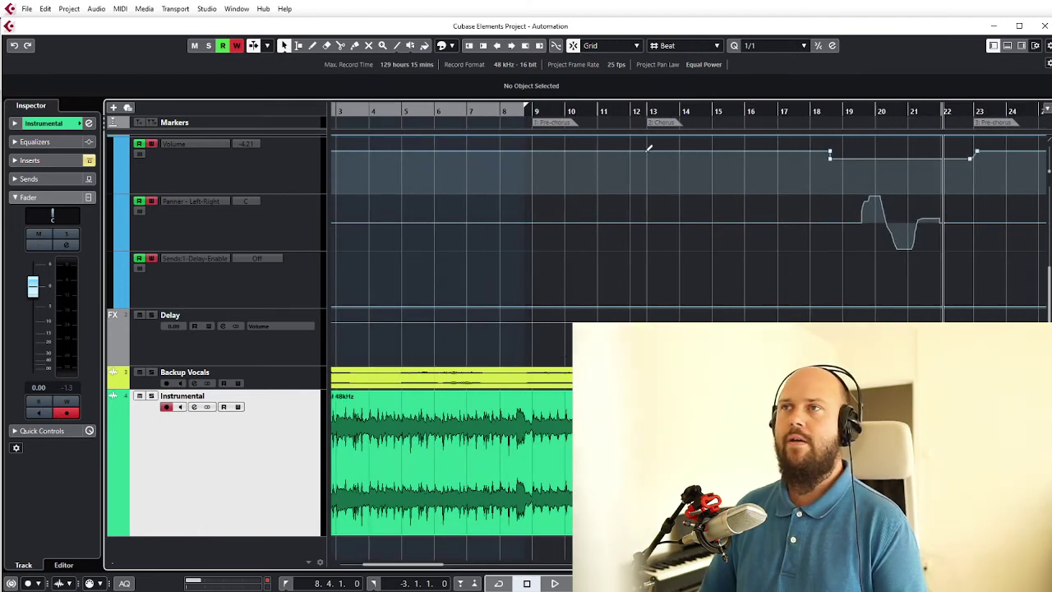
Play the song from the gap after the 4: Chorus marker to about bar 31 to find a passage for the Instrumental filter effect
{"action": "scroll", "coordinate": [613, 197], "scroll_direction": "left", "scroll_amount": 2}
{"action": "scroll", "coordinate": [613, 198], "scroll_direction": "right", "scroll_amount": 7}
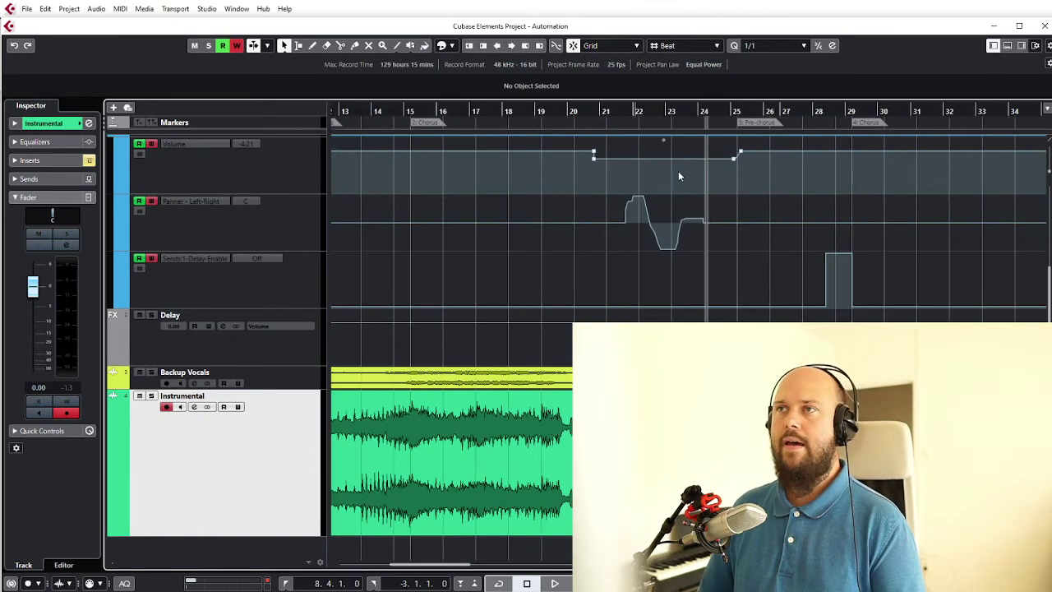
{"action": "scroll", "coordinate": [726, 183], "scroll_direction": "right", "scroll_amount": 3}
{"action": "left_click", "coordinate": [682, 121]}
{"action": "key", "text": "space"}
{"action": "key", "text": "g"}
{"action": "key", "text": "g"}
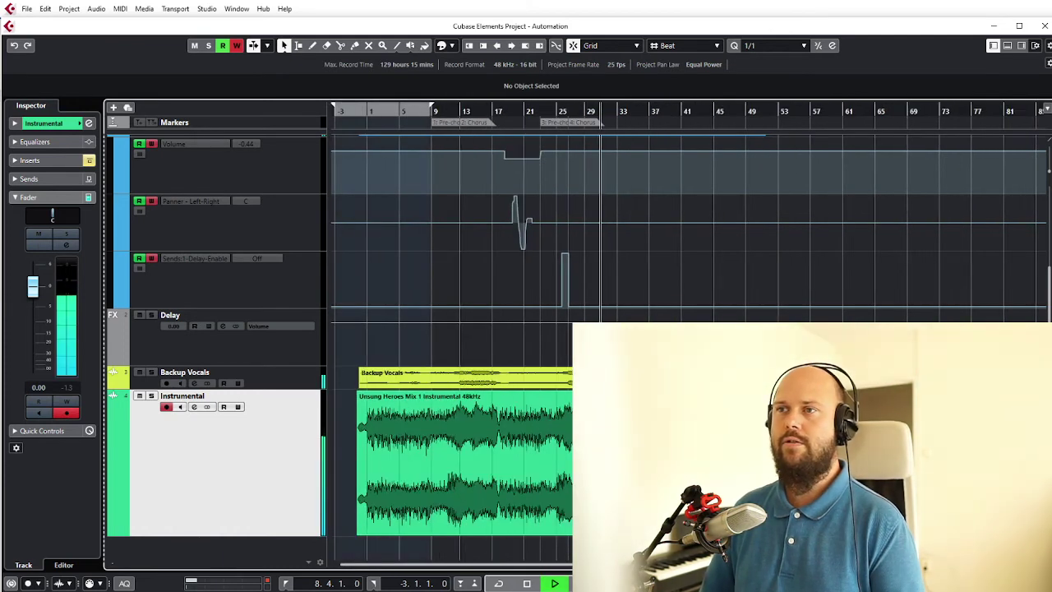
{"action": "key", "text": "h"}
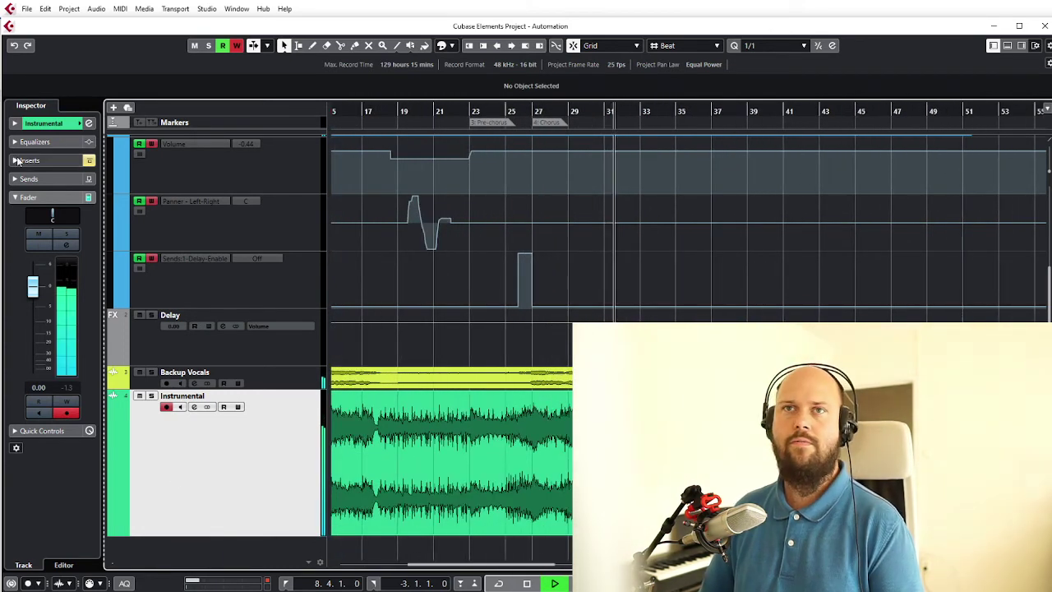
{"action": "key", "text": "space"}
Open the MorphFilter insert's editor on the Instrumental track and move its window clear of the upper automation lanes
{"action": "left_click", "coordinate": [29, 161]}
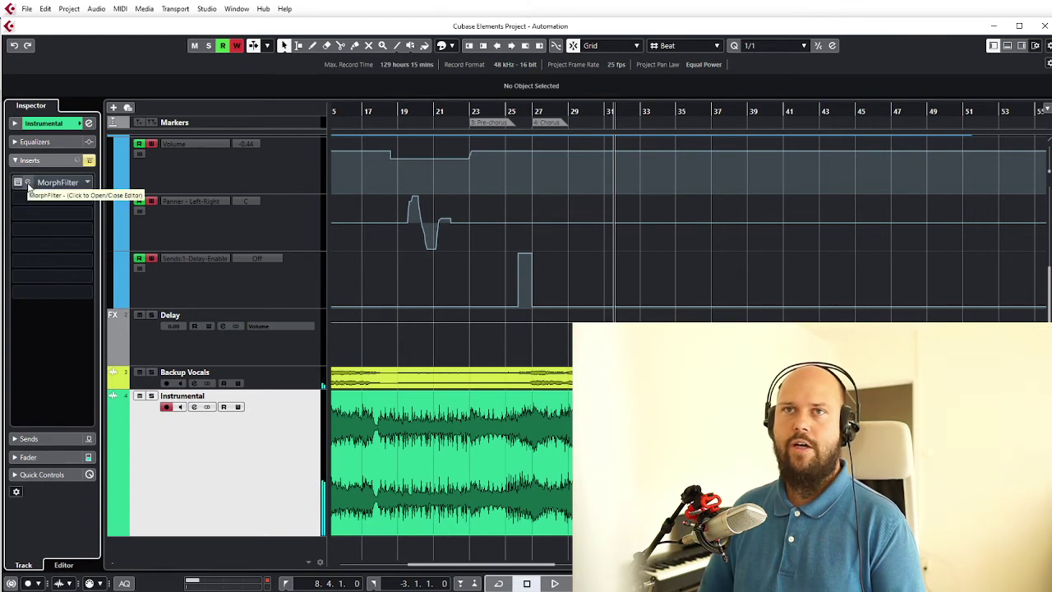
{"action": "left_click", "coordinate": [27, 182]}
{"action": "left_click_drag", "start_coordinate": [209, 287], "coordinate": [169, 265]}
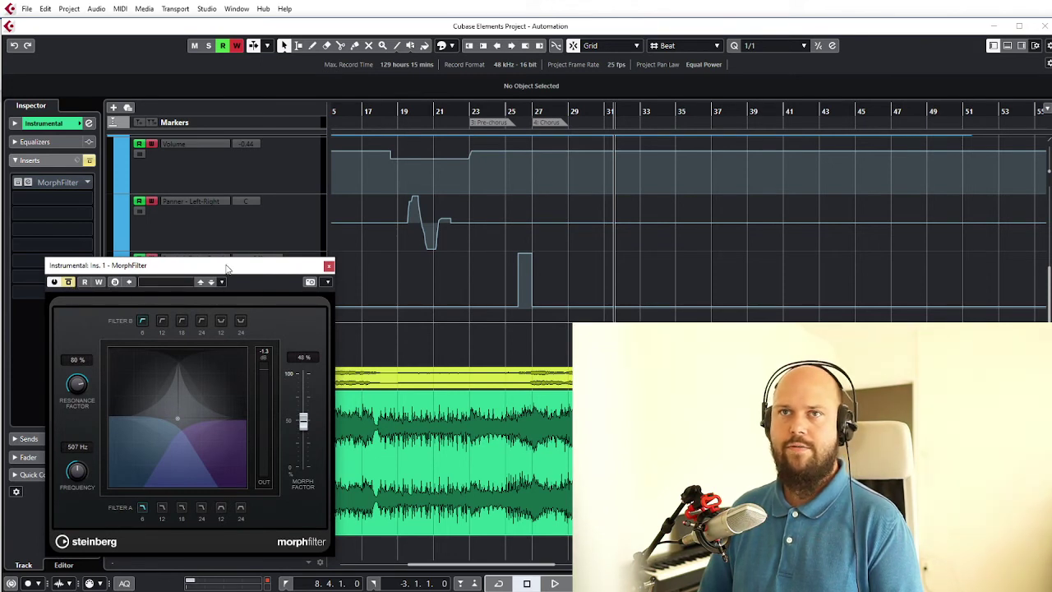
Turn off Write automation for all tracks, activate MorphFilter and audition it during playback, bringing its frequency to 208 Hz
{"action": "left_click", "coordinate": [221, 46]}
{"action": "key", "text": "space"}
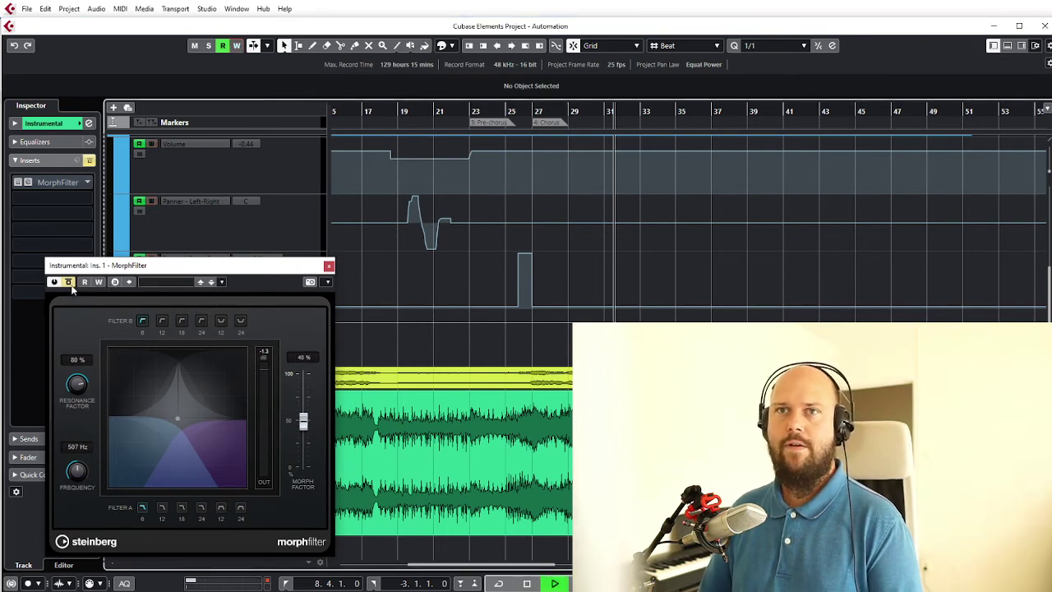
{"action": "mouse_move", "coordinate": [176, 419]}
{"action": "left_mouse_down"}
{"action": "mouse_move", "coordinate": [203, 375]}
{"action": "mouse_move", "coordinate": [140, 368]}
{"action": "mouse_move", "coordinate": [141, 414]}
{"action": "mouse_move", "coordinate": [193, 428]}
{"action": "mouse_move", "coordinate": [204, 412]}
{"action": "mouse_move", "coordinate": [182, 418]}
{"action": "mouse_move", "coordinate": [174, 388]}
{"action": "mouse_move", "coordinate": [147, 446]}
{"action": "mouse_move", "coordinate": [182, 433]}
{"action": "mouse_move", "coordinate": [190, 406]}
{"action": "mouse_move", "coordinate": [169, 387]}
{"action": "mouse_move", "coordinate": [162, 419]}
{"action": "left_mouse_up"}
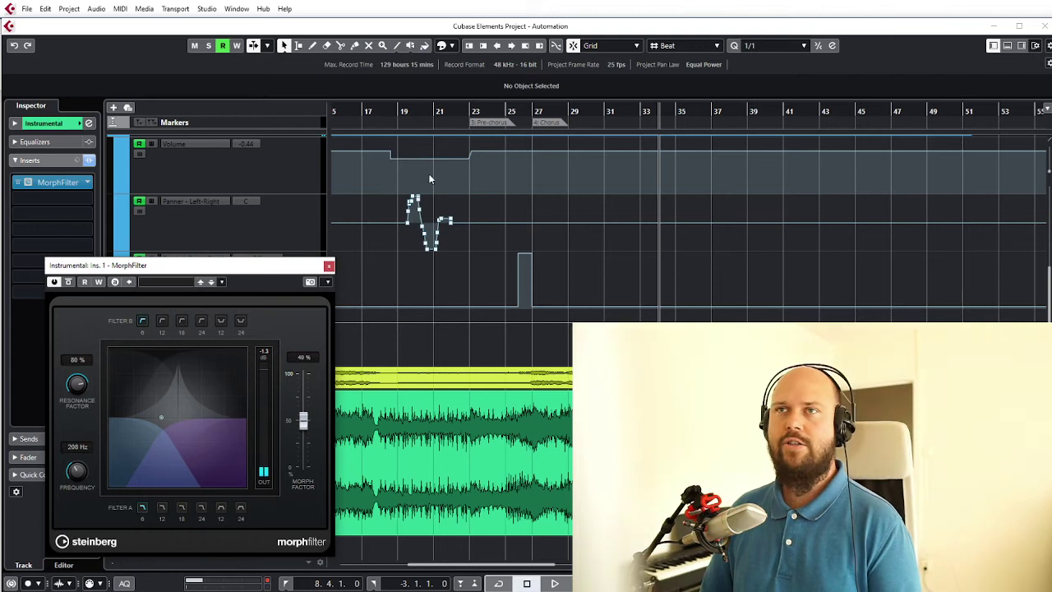
Enable Write automation for all tracks and record MorphFilter moves from about bar 31 to 35, ending at 465 Hz and 53 % morph
{"action": "left_click", "coordinate": [237, 46]}
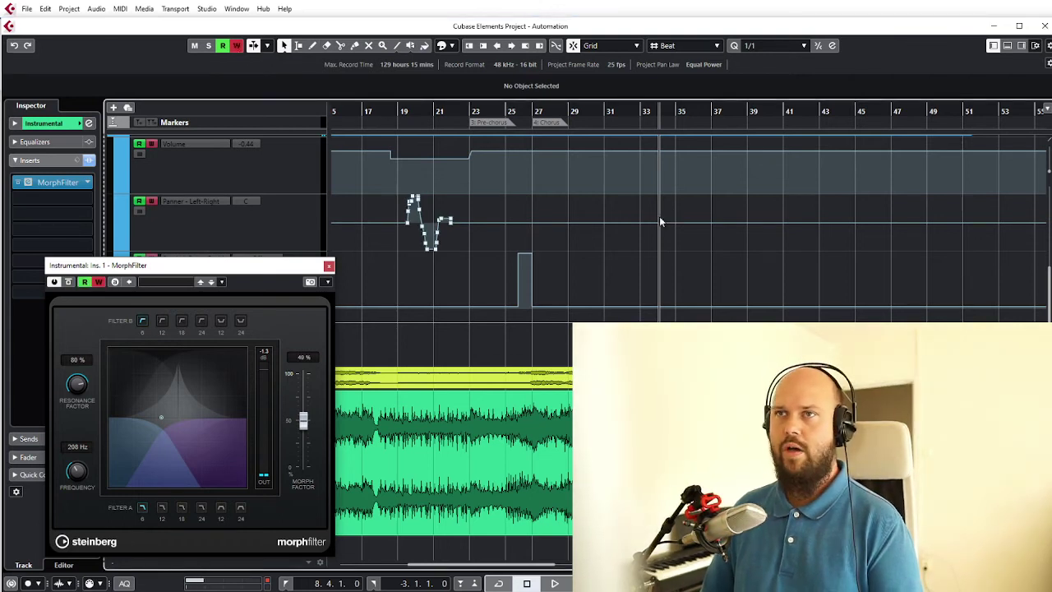
{"action": "left_click_drag", "start_coordinate": [617, 110], "coordinate": [621, 121]}
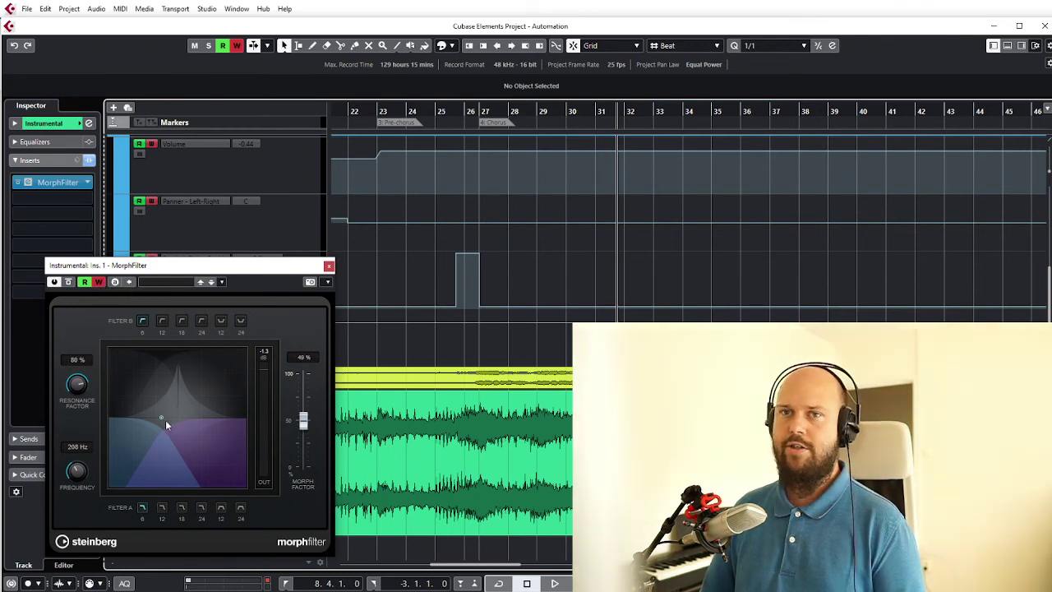
{"action": "key", "text": "space"}
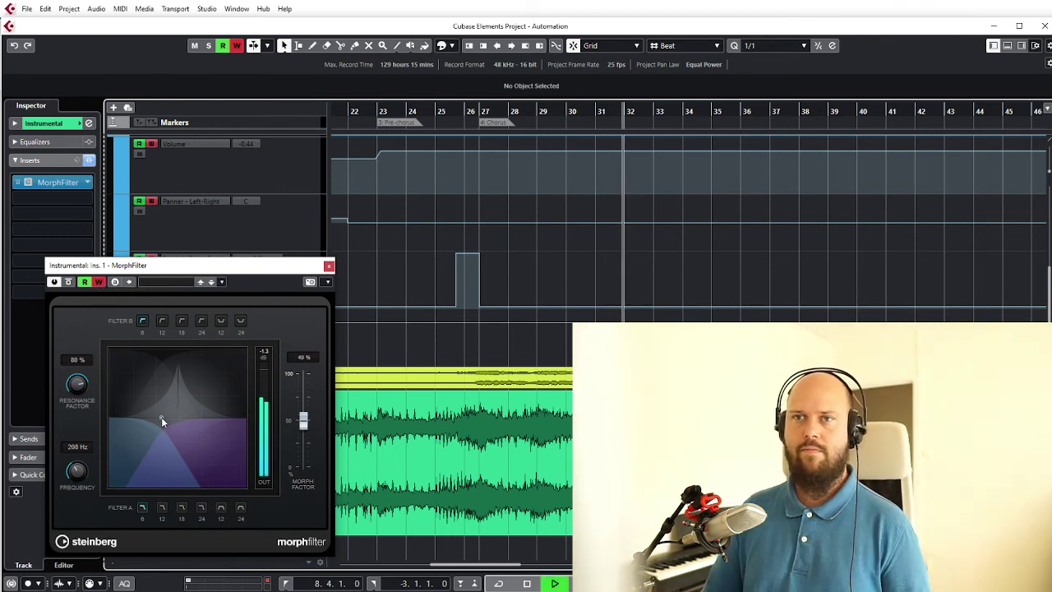
{"action": "mouse_move", "coordinate": [165, 416]}
{"action": "left_mouse_down"}
{"action": "mouse_move", "coordinate": [192, 383]}
{"action": "mouse_move", "coordinate": [216, 387]}
{"action": "mouse_move", "coordinate": [225, 413]}
{"action": "mouse_move", "coordinate": [217, 447]}
{"action": "mouse_move", "coordinate": [167, 450]}
{"action": "mouse_move", "coordinate": [146, 436]}
{"action": "mouse_move", "coordinate": [150, 371]}
{"action": "mouse_move", "coordinate": [175, 412]}
{"action": "left_mouse_up"}
{"action": "key", "text": "space"}
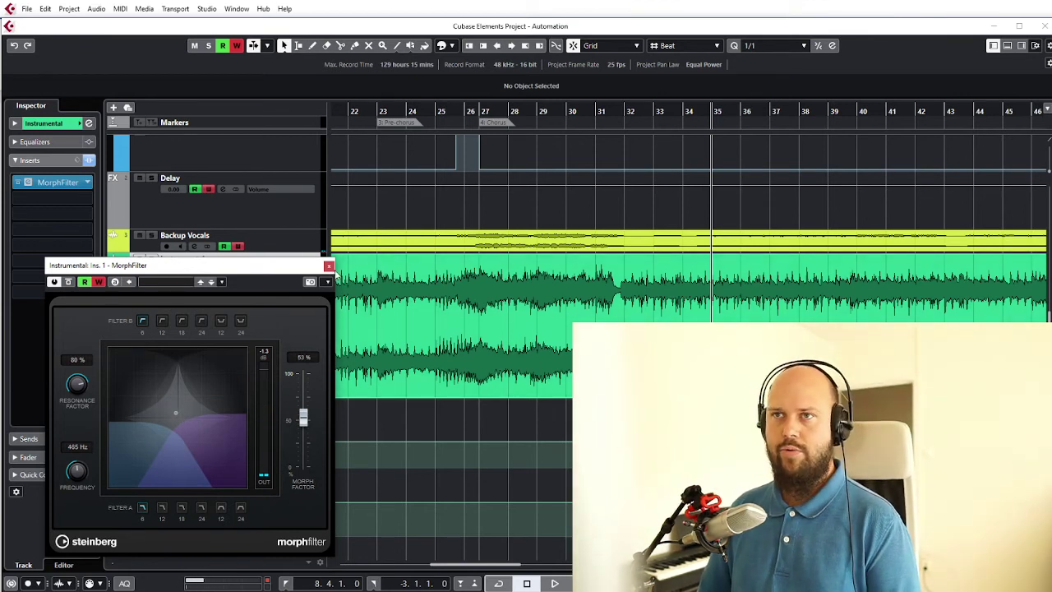
Close the MorphFilter editor and play from about bar 31 to 34 to check the recorded Frequency and Morph automation
{"action": "left_click", "coordinate": [328, 265]}
{"action": "scroll", "coordinate": [467, 523], "scroll_direction": "right", "scroll_amount": 3}
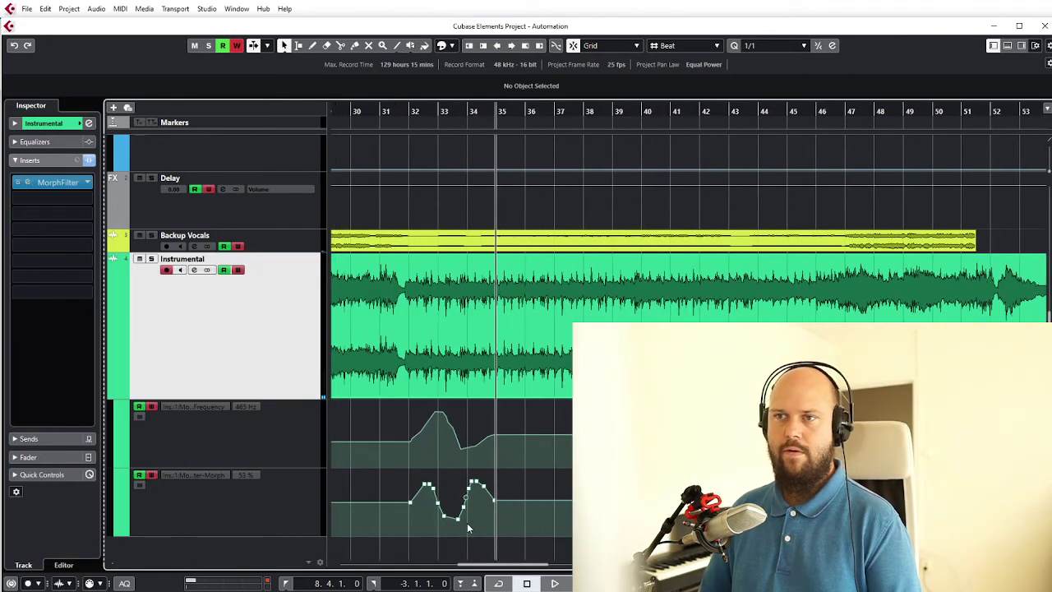
{"action": "left_click", "coordinate": [457, 419]}
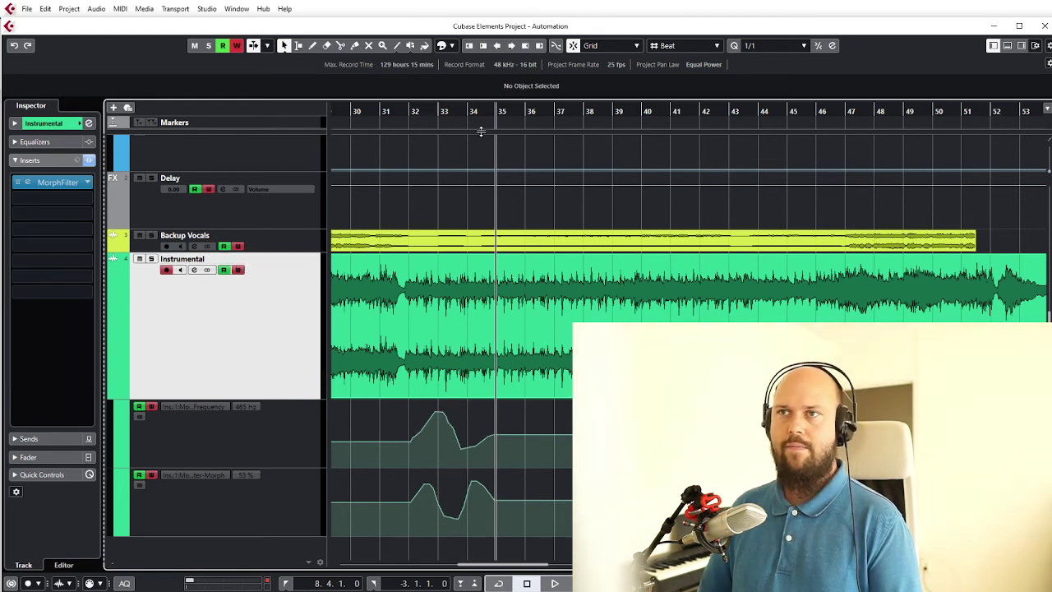
{"action": "left_click", "coordinate": [393, 113]}
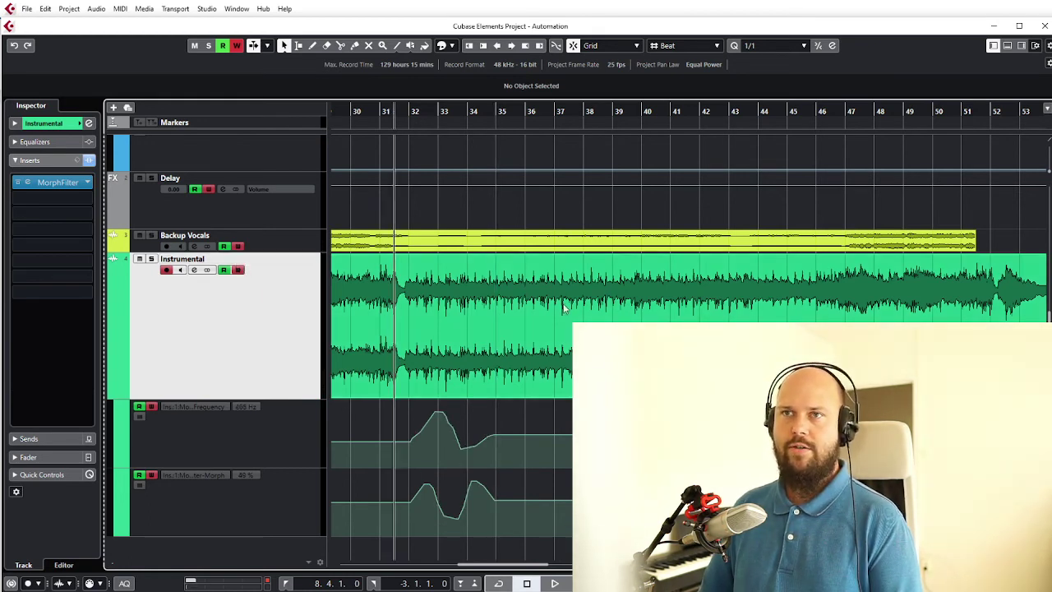
{"action": "key", "text": "space"}
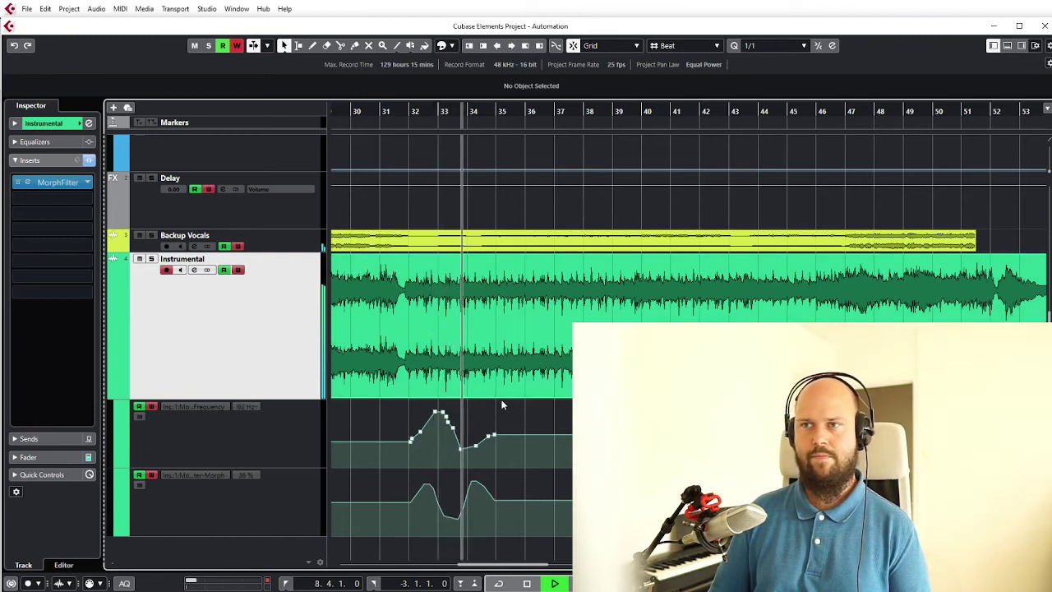
{"action": "key", "text": "space"}
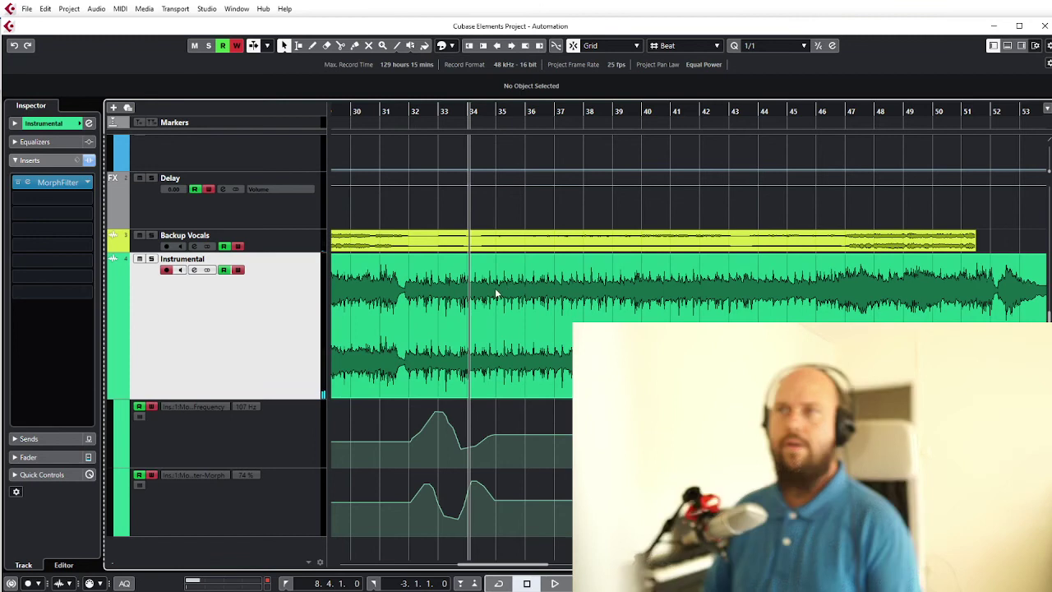
{"action": "scroll", "coordinate": [478, 307], "scroll_direction": "up", "scroll_amount": 5}
{"action": "scroll", "coordinate": [477, 306], "scroll_direction": "left", "scroll_amount": 3}
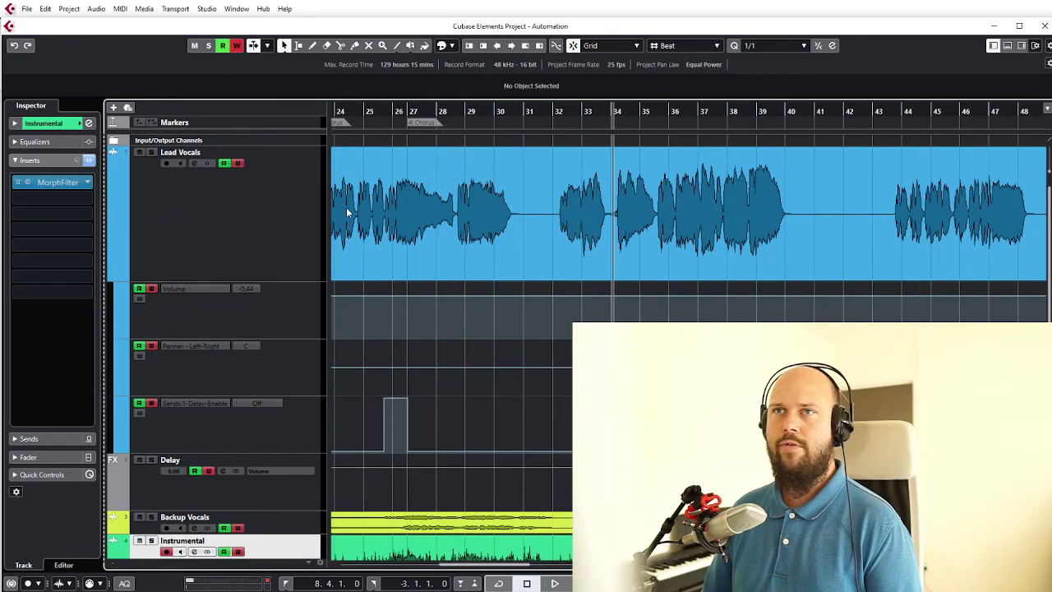
{"action": "scroll", "coordinate": [471, 277], "scroll_direction": "down", "scroll_amount": 5}
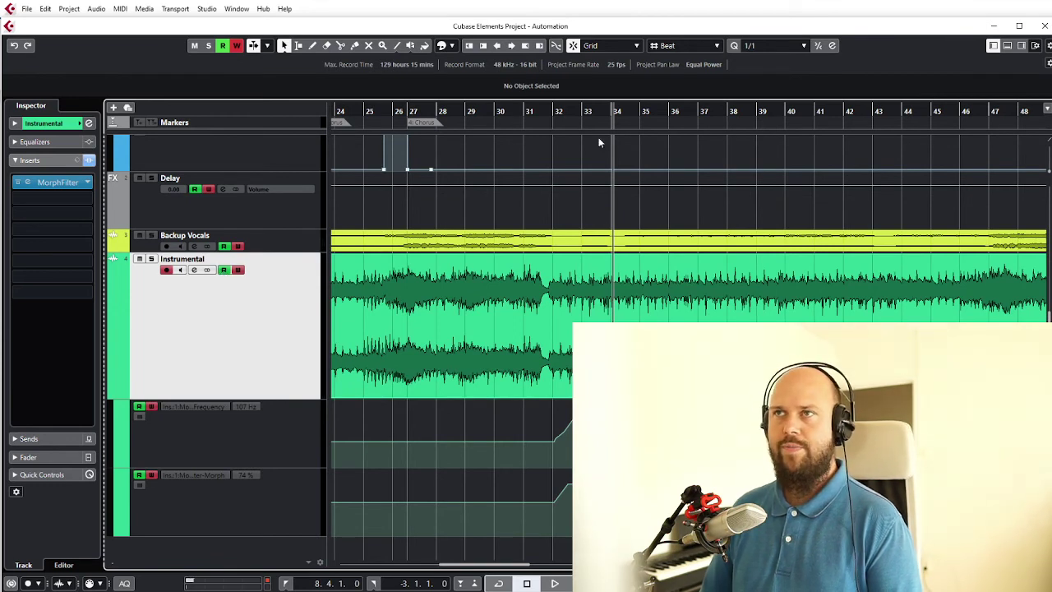
Turn off Read and Write automation on the Instrumental track and play from the middle of bar 31 to hear it without automation
{"action": "left_click_drag", "start_coordinate": [530, 108], "coordinate": [540, 111]}
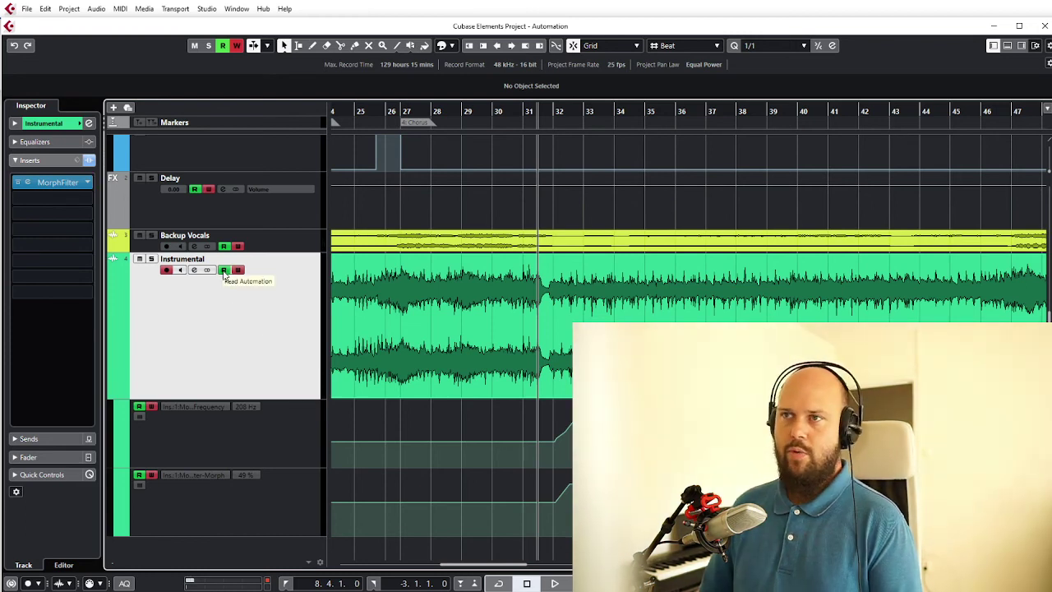
{"action": "scroll", "coordinate": [503, 358], "scroll_direction": "up", "scroll_amount": 2}
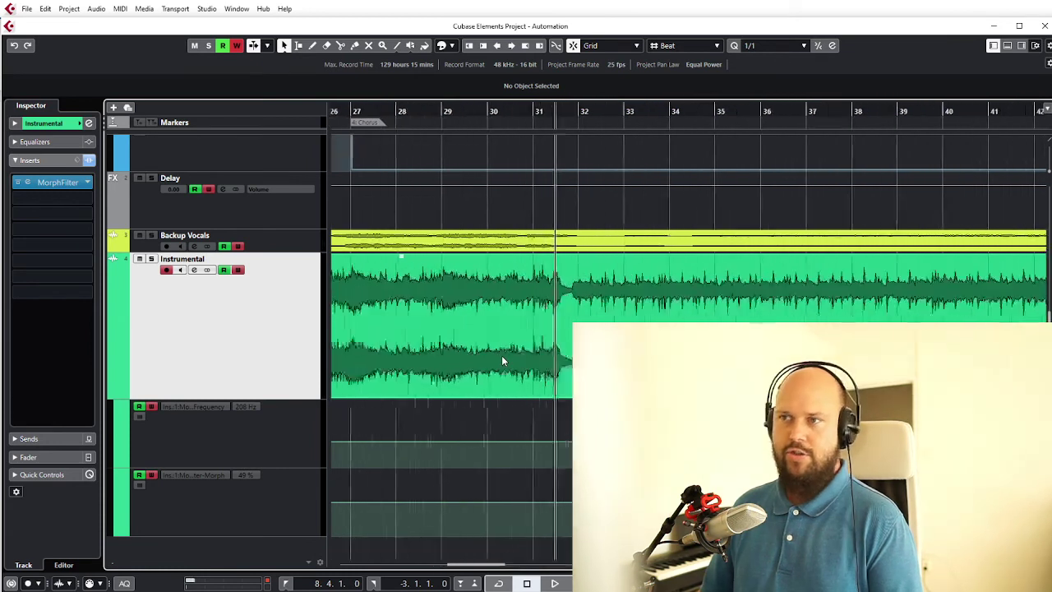
{"action": "scroll", "coordinate": [501, 355], "scroll_direction": "right", "scroll_amount": 1}
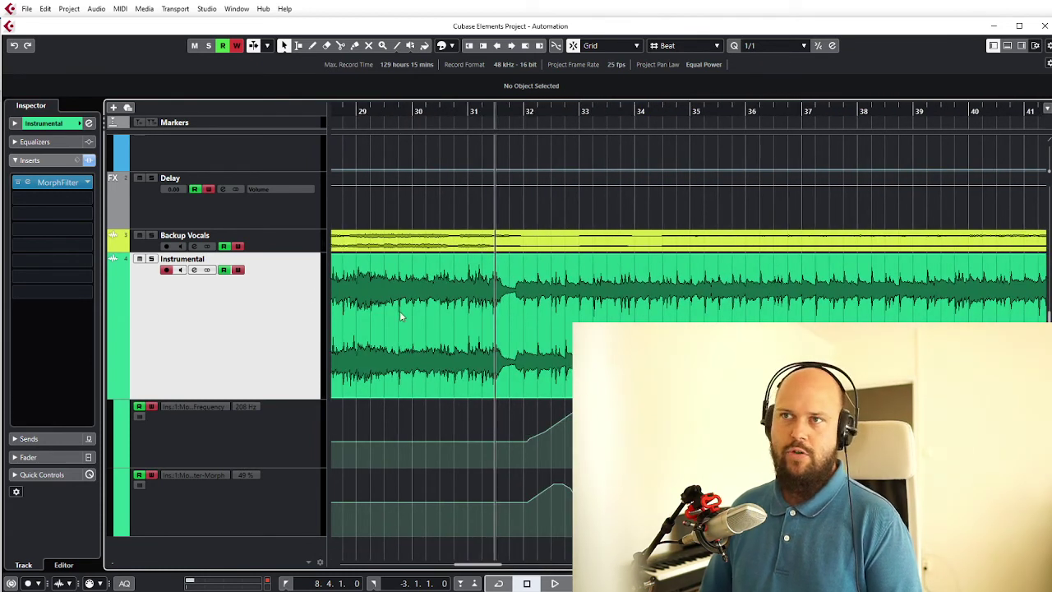
{"action": "left_click", "coordinate": [224, 269]}
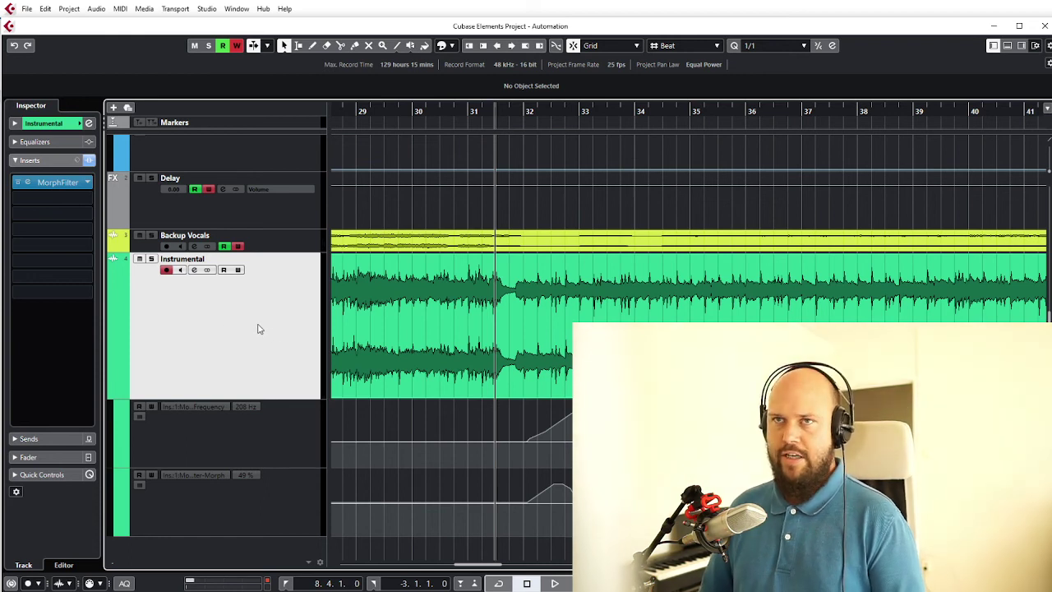
{"action": "key", "text": "space"}
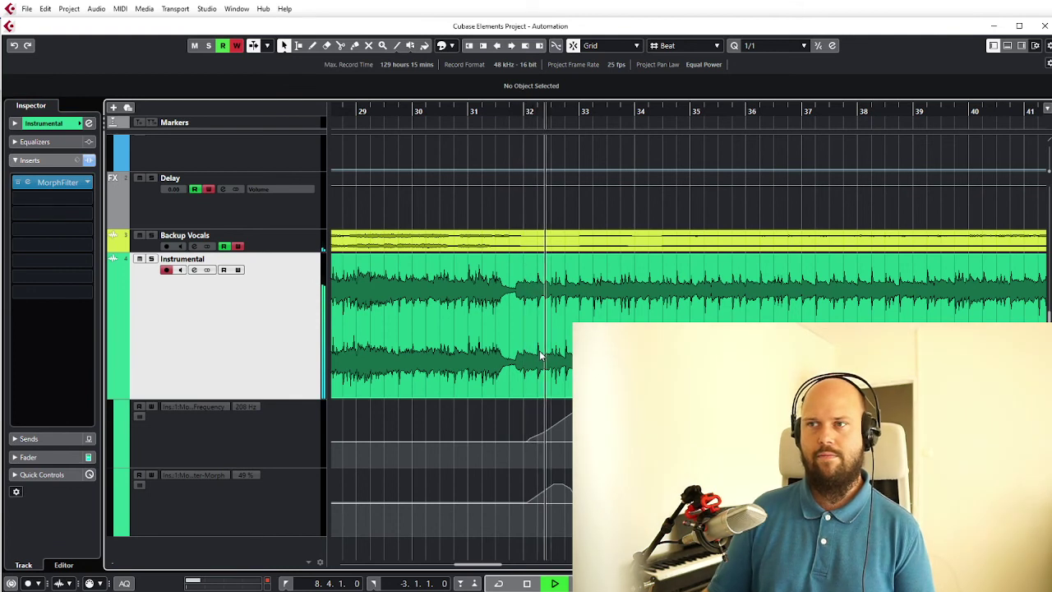
{"action": "key", "text": "space"}
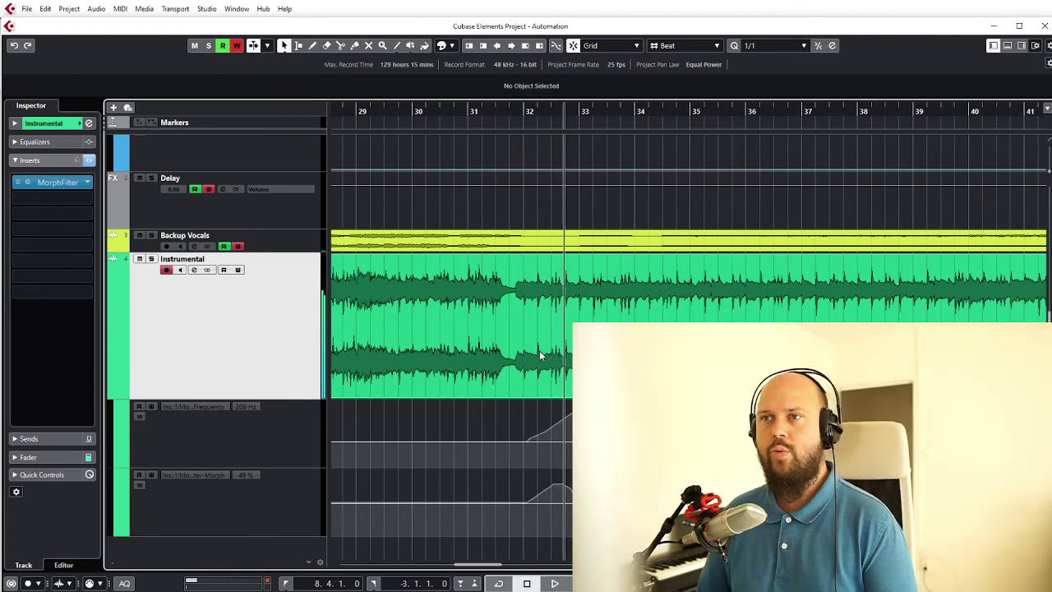
Bypass the MorphFilter insert on the Instrumental track and play from just before bar 32 to hear the unfiltered sound
{"action": "left_click_drag", "start_coordinate": [519, 117], "coordinate": [523, 129]}
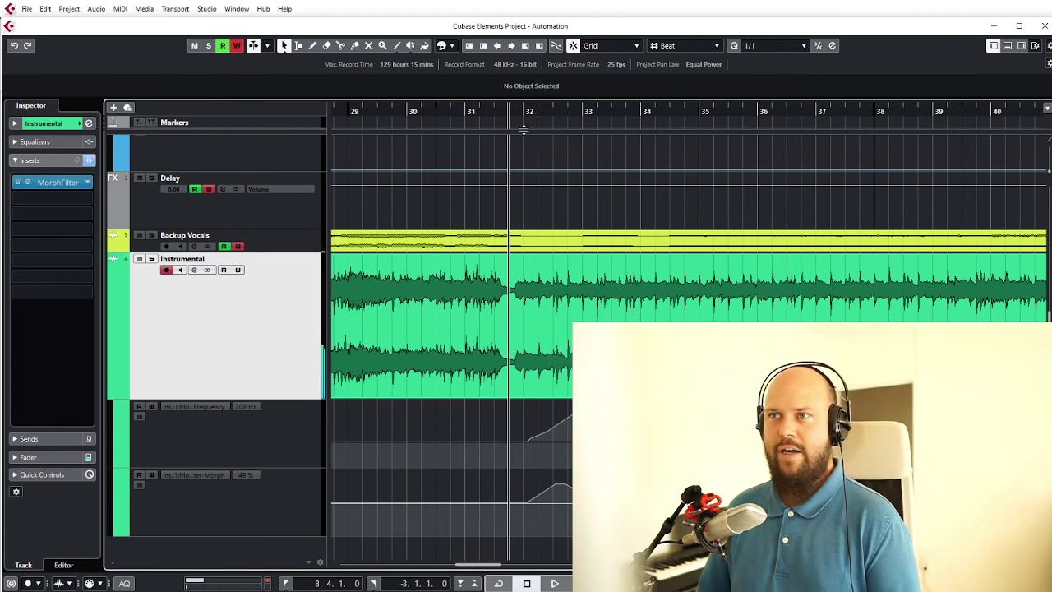
{"action": "left_click", "coordinate": [18, 184]}
{"action": "key", "text": "space"}
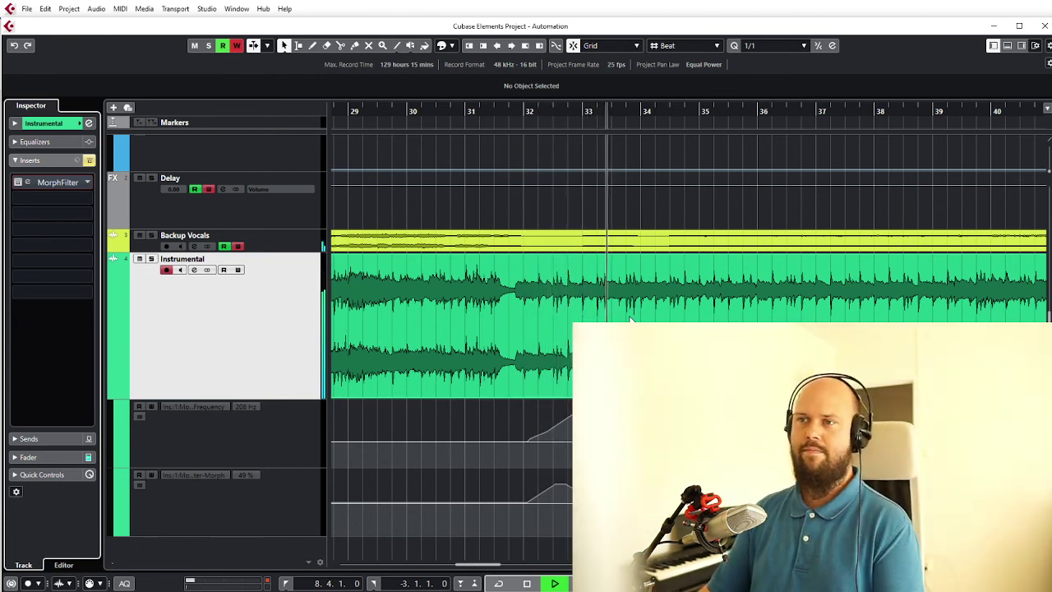
{"action": "key", "text": "space"}
Lower the dipped section of the Lead Vocals Volume automation further between about bars 18.5 and 23
{"action": "key", "text": "g"}
{"action": "key", "text": "g"}
{"action": "key", "text": "h"}
{"action": "key", "text": "h"}
{"action": "scroll", "coordinate": [629, 323], "scroll_direction": "up", "scroll_amount": 5}
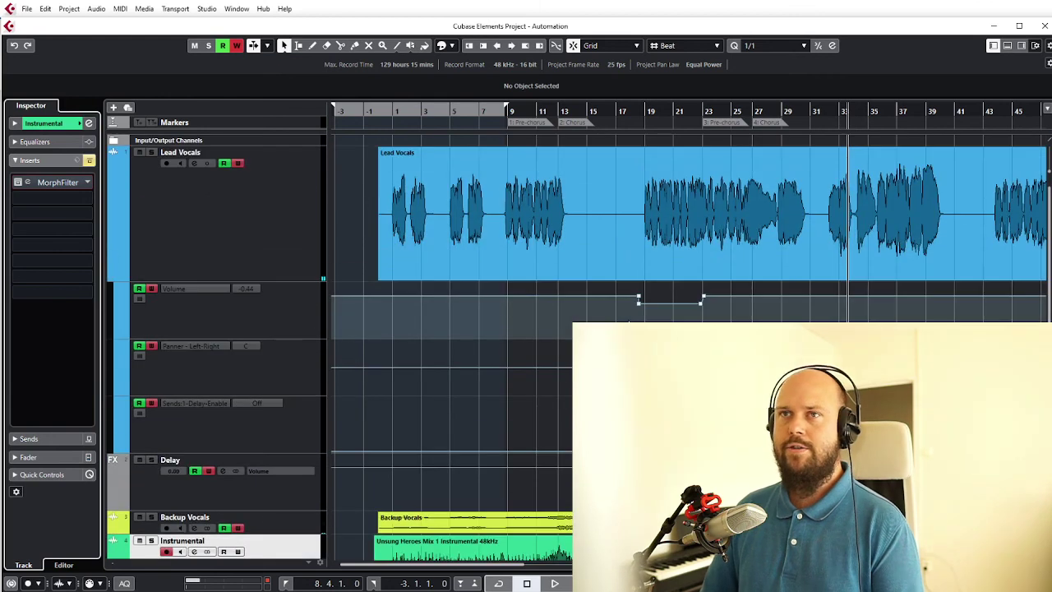
{"action": "scroll", "coordinate": [628, 324], "scroll_direction": "right", "scroll_amount": 5}
{"action": "scroll", "coordinate": [628, 324], "scroll_direction": "left", "scroll_amount": 5}
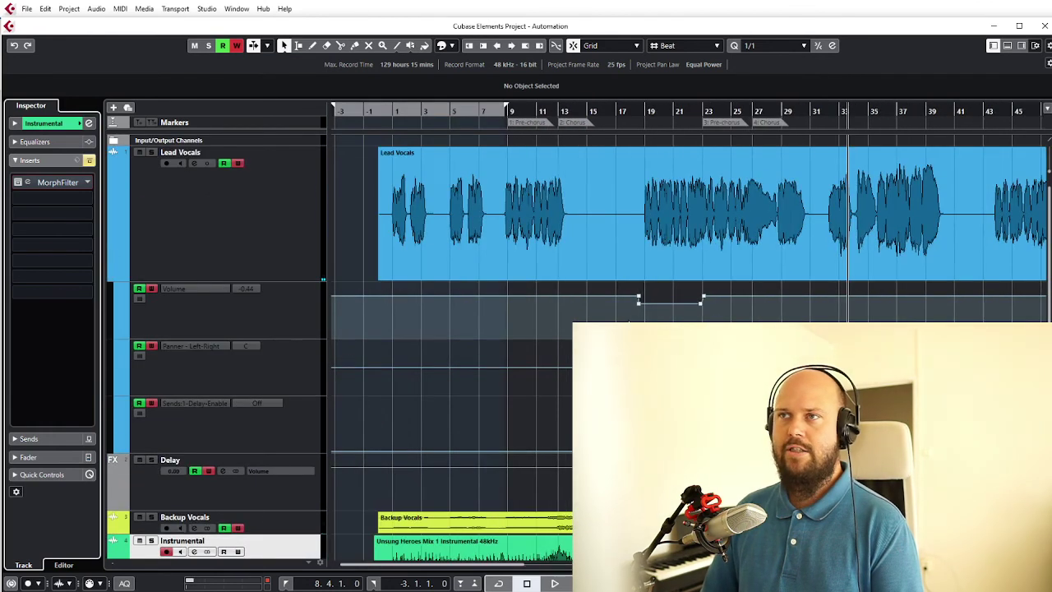
{"action": "scroll", "coordinate": [671, 301], "scroll_direction": "up", "scroll_amount": 3}
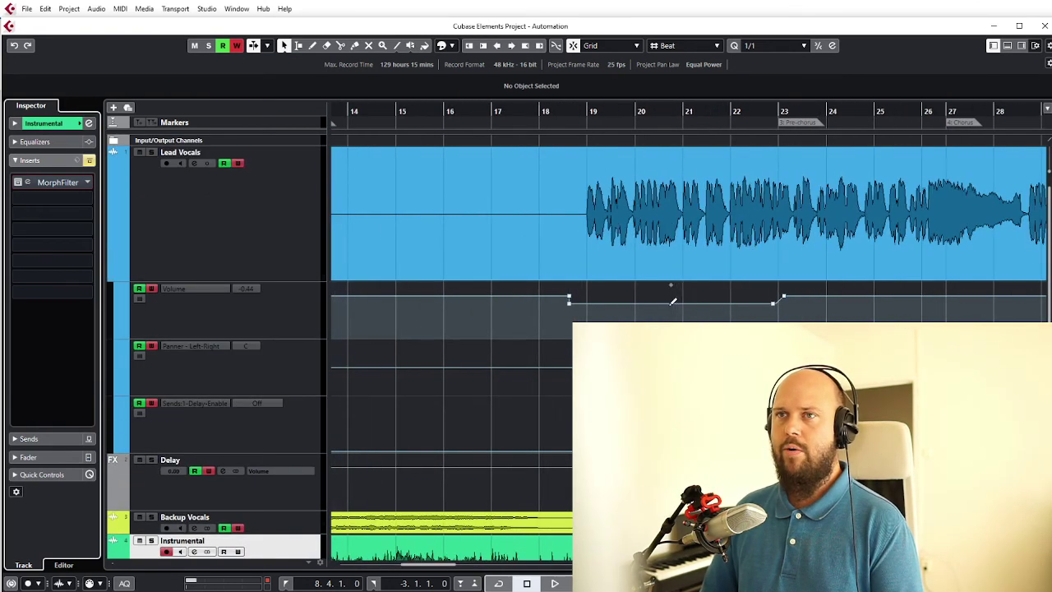
{"action": "left_click", "coordinate": [253, 315]}
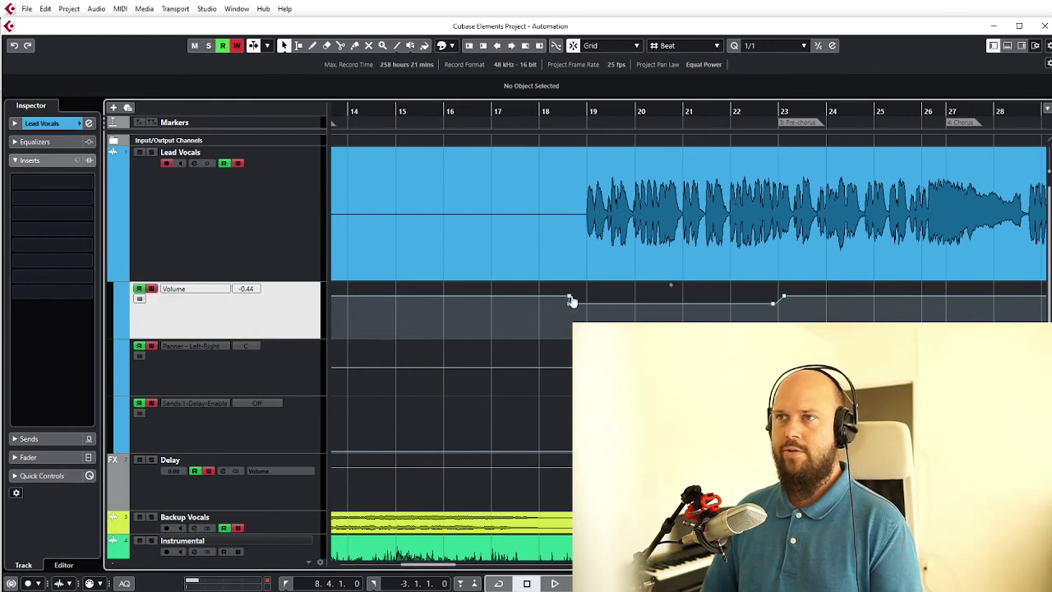
{"action": "left_click_drag", "start_coordinate": [677, 286], "coordinate": [677, 290]}
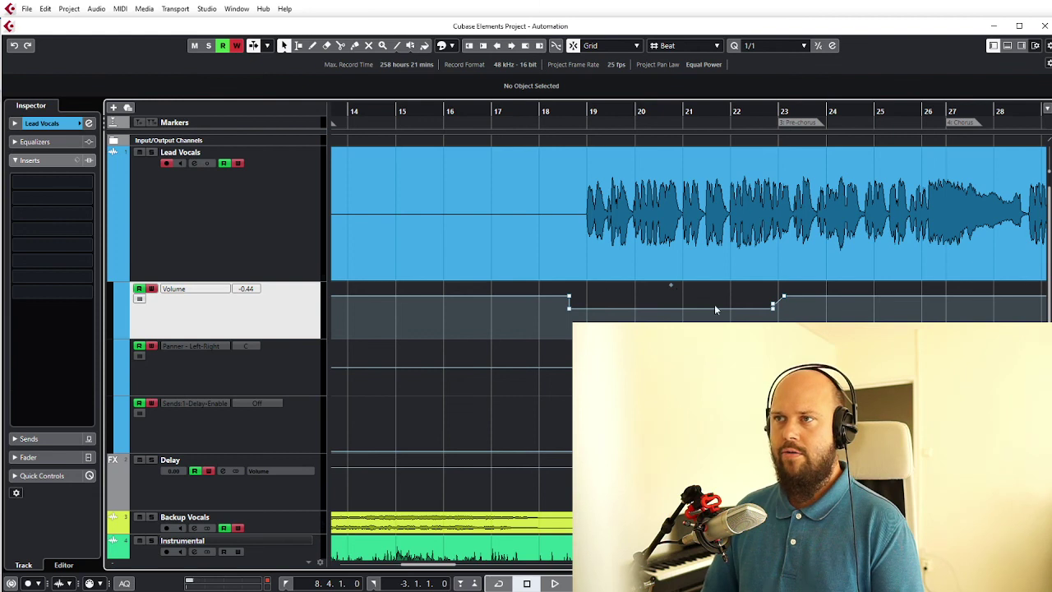
Select the Instrumental track and bring the Lead Vocals track with its automation lanes back into view
{"action": "scroll", "coordinate": [714, 303], "scroll_direction": "down", "scroll_amount": 4}
{"action": "scroll", "coordinate": [694, 289], "scroll_direction": "down", "scroll_amount": 4}
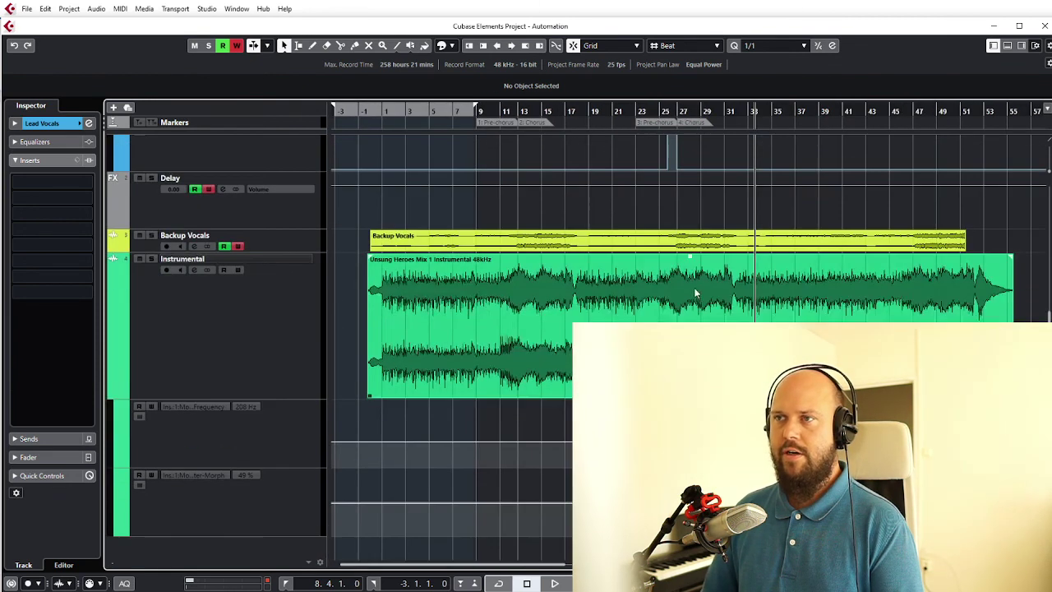
{"action": "left_click", "coordinate": [244, 355]}
{"action": "scroll", "coordinate": [507, 366], "scroll_direction": "up", "scroll_amount": 3}
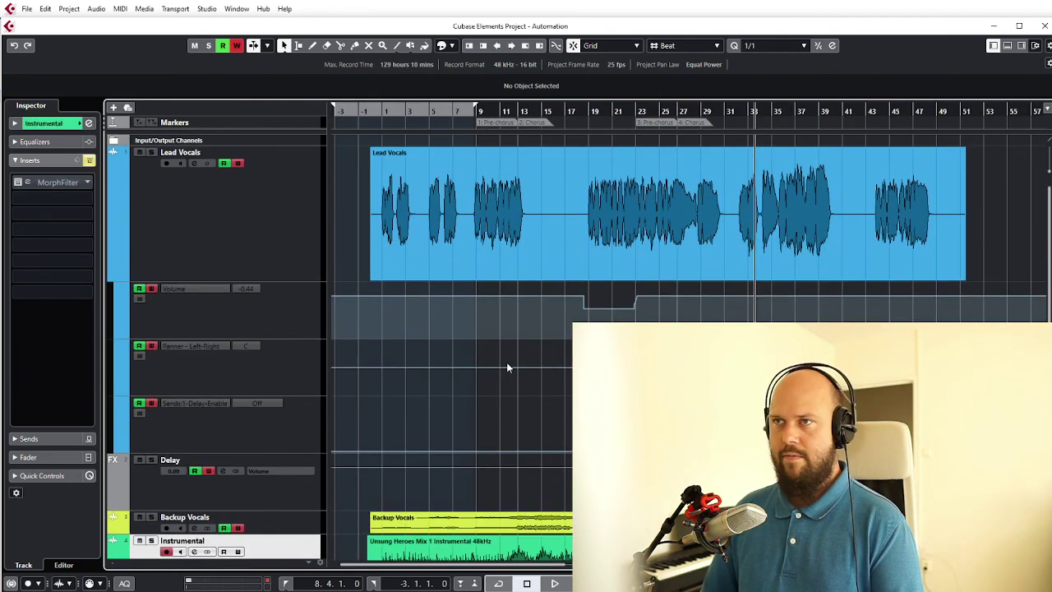